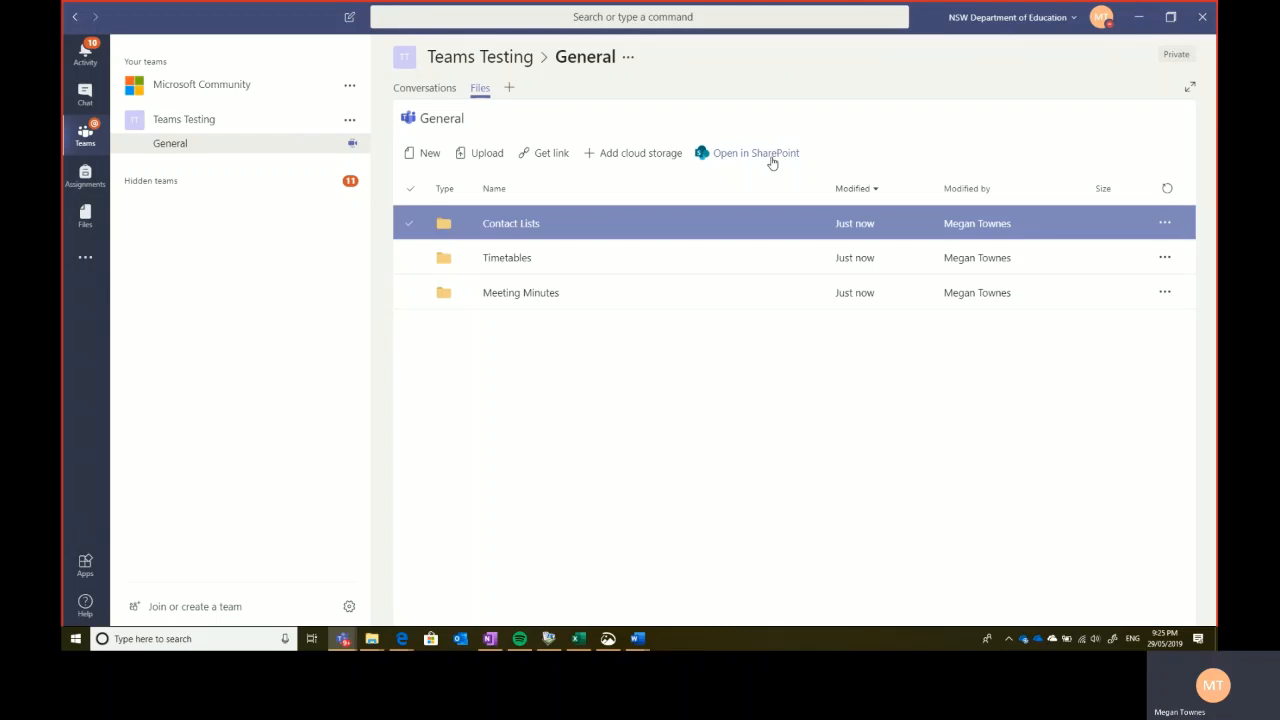
- From the SharePoint Settings gear, open the Add an app page for the Teams Testing site
key("alt+Tab")
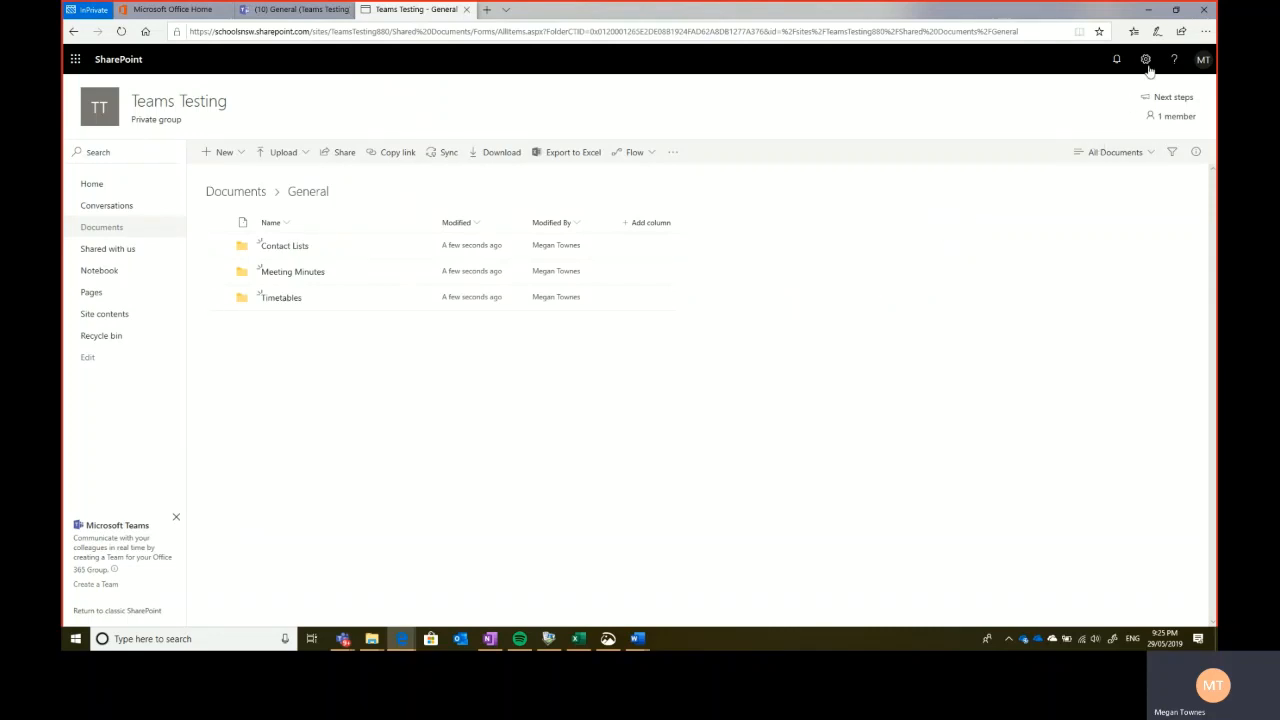
left_click(1146, 60)
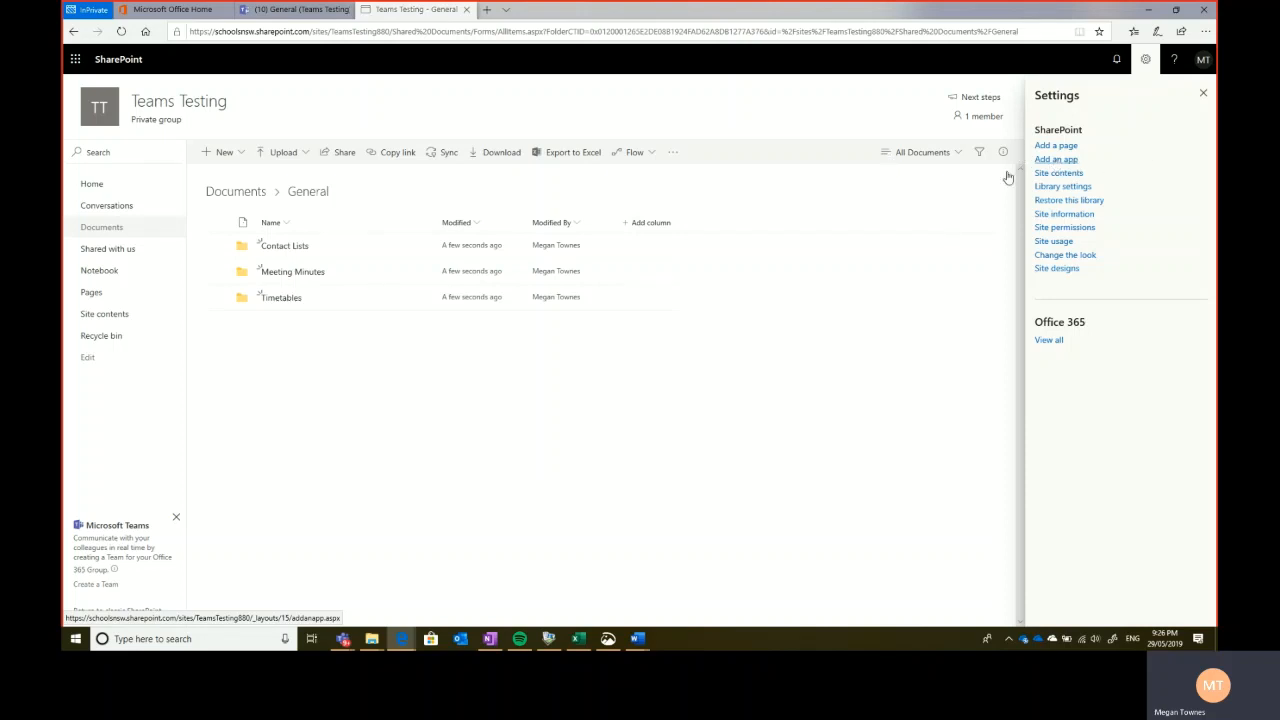
left_click(1058, 163)
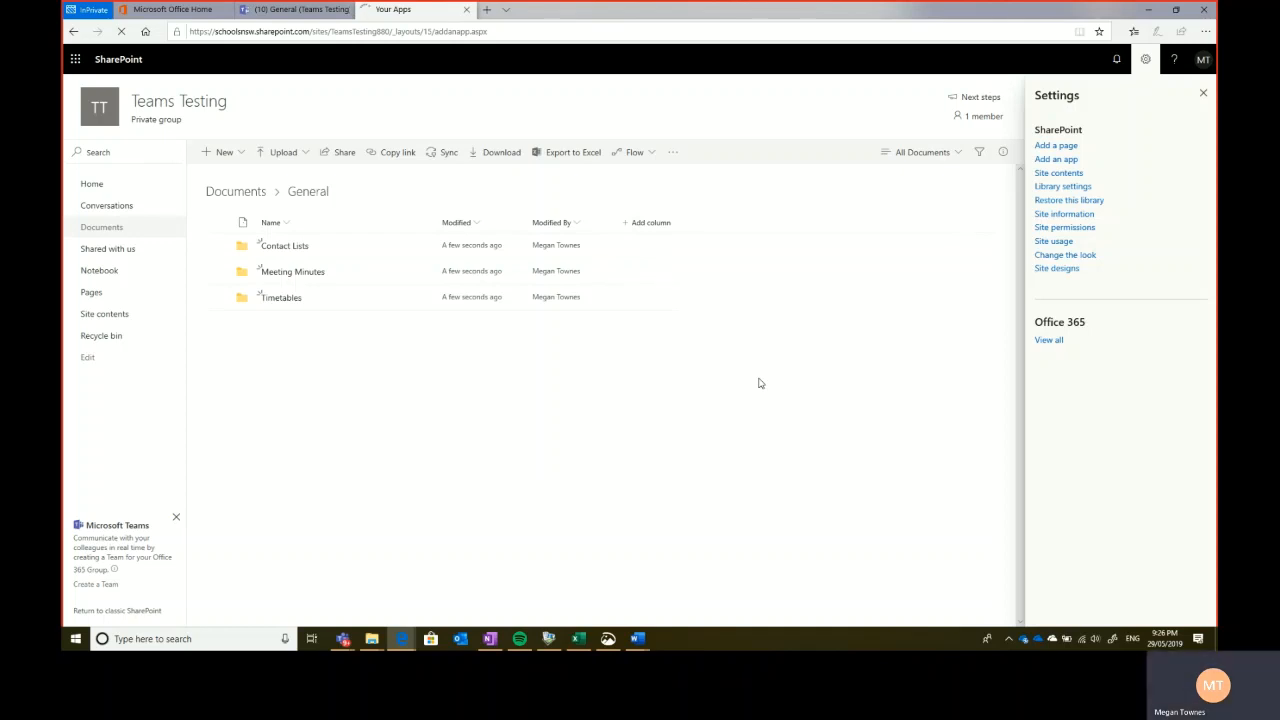
- Create a Calendar app named 'Whole School Calendar' on the Teams Testing site
scroll(651, 287, "down", 5)
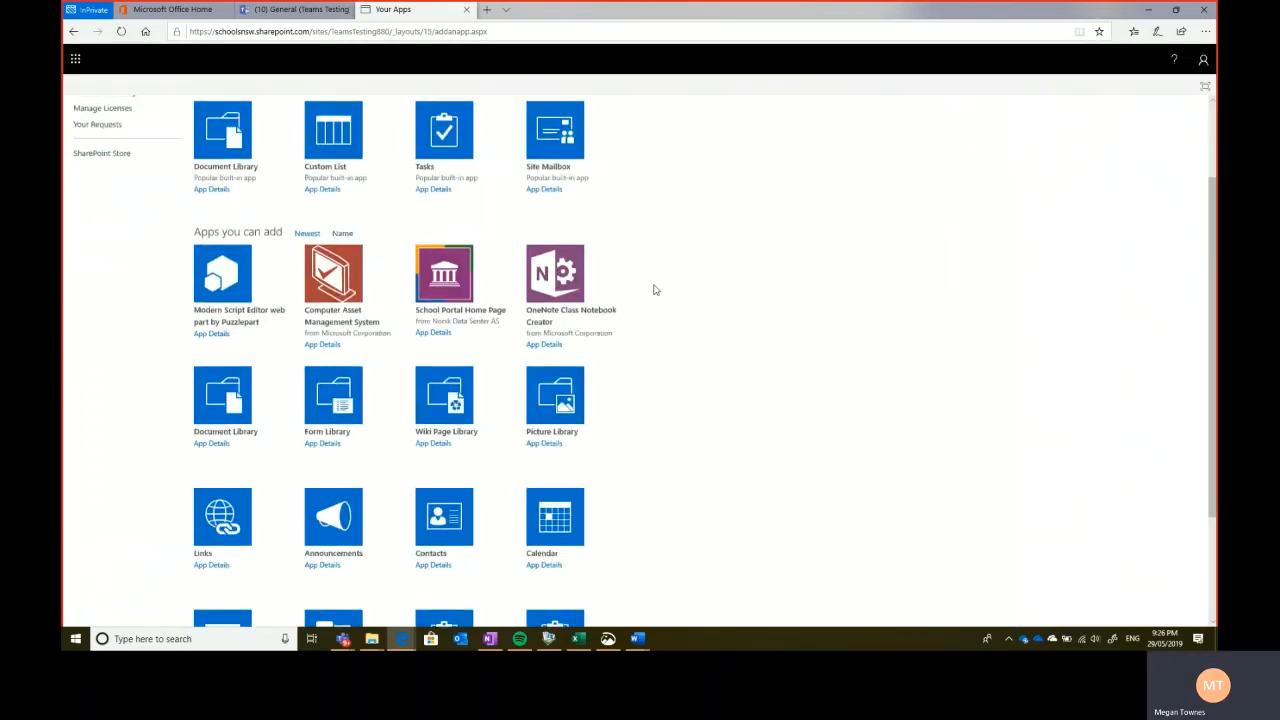
left_click(555, 368)
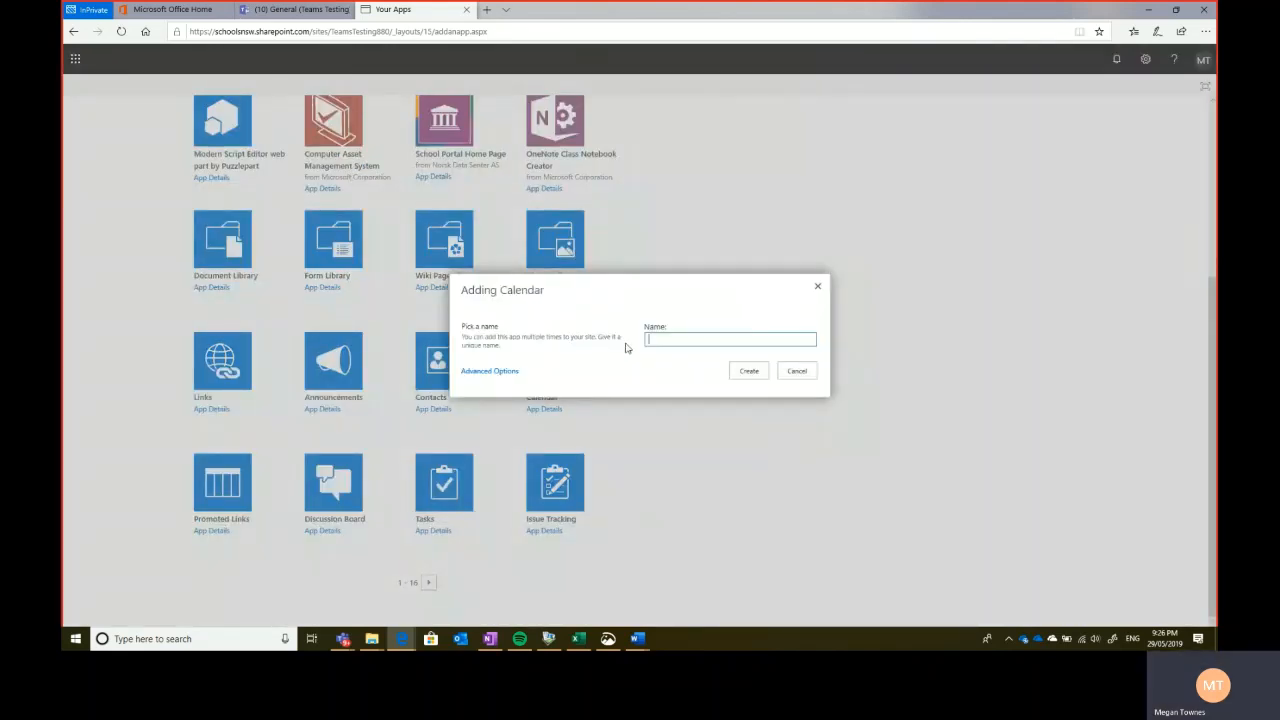
type("Calendar")
key("ctrl+a")
key("BackSpace")
type("Whole School ")
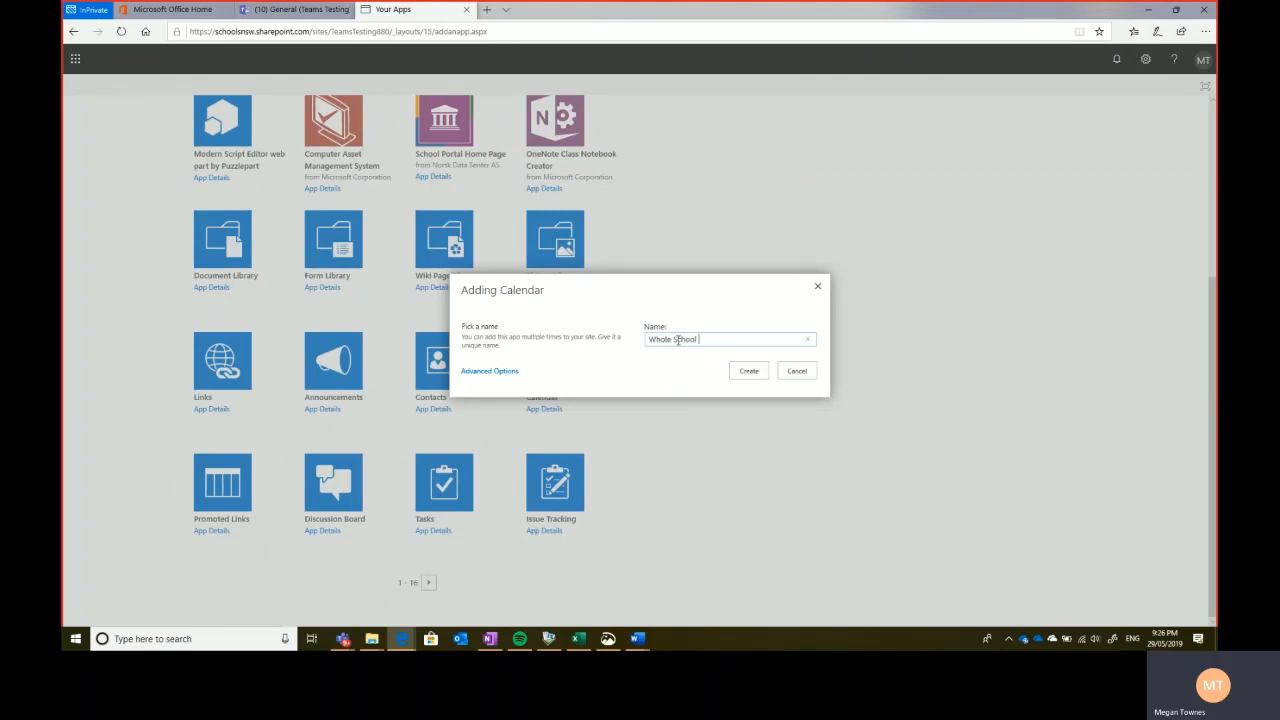
type("Calendar")
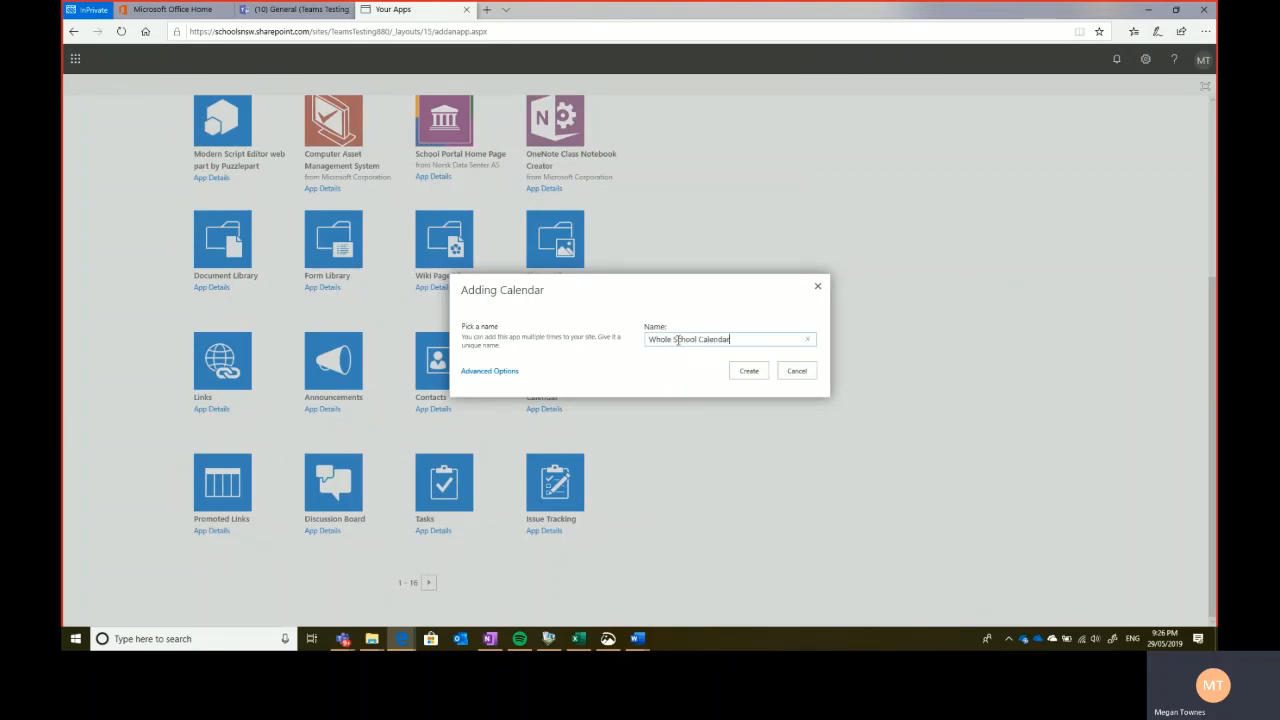
left_click(748, 373)
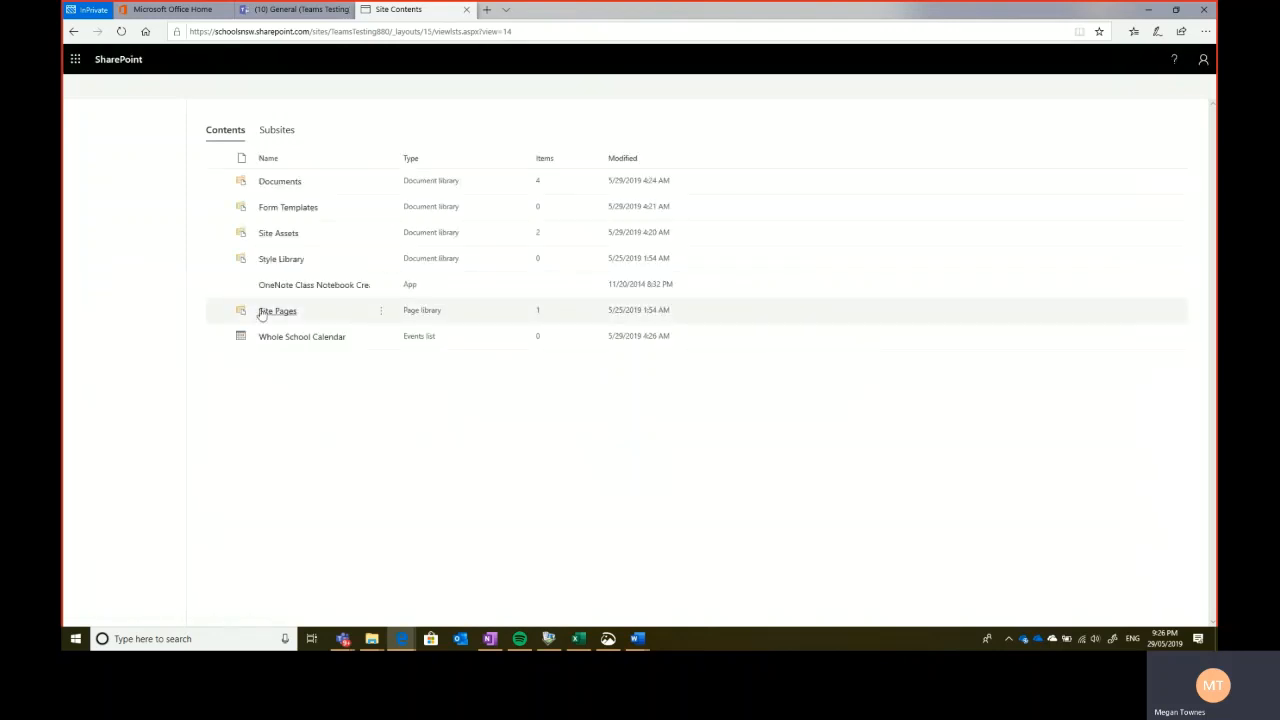
- Open the Whole School Calendar from Site contents, copy its page URL, and bring up Teams
left_click(314, 332)
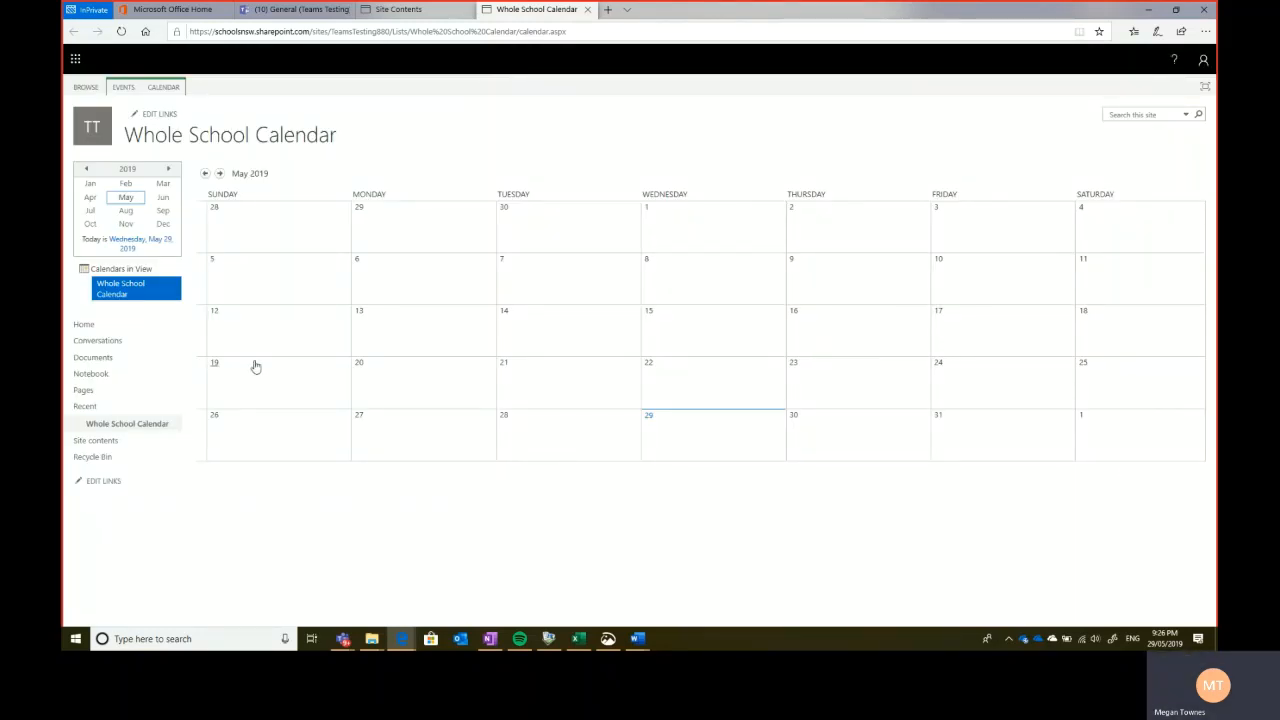
left_click(524, 32)
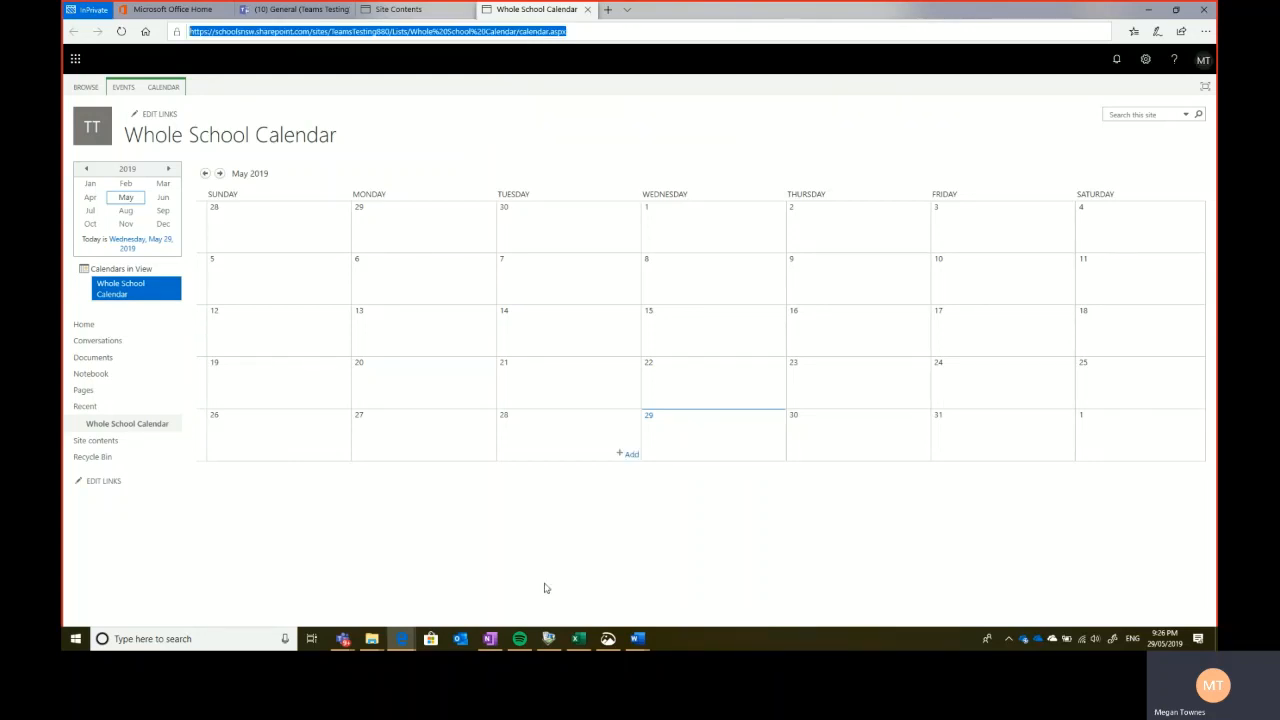
left_click(342, 638)
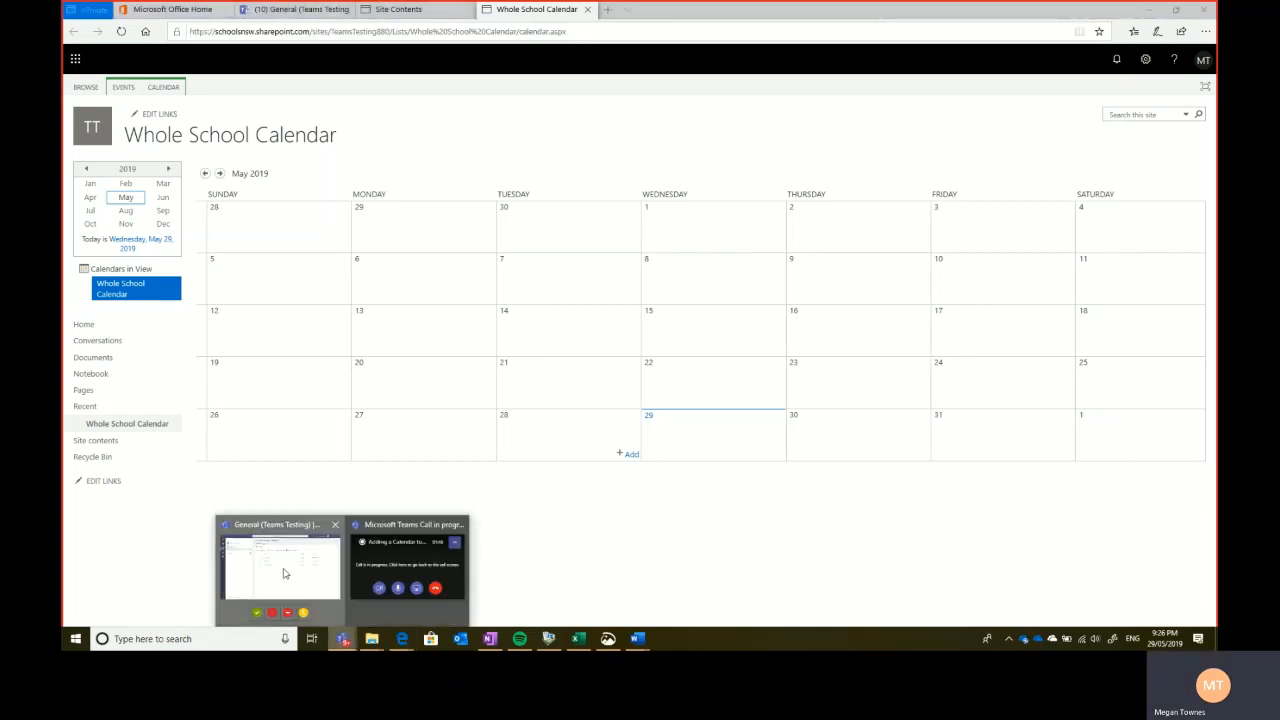
- Add a 'School Calendar' Website tab to General with the calendar URL, channel posting off
left_click(284, 573)
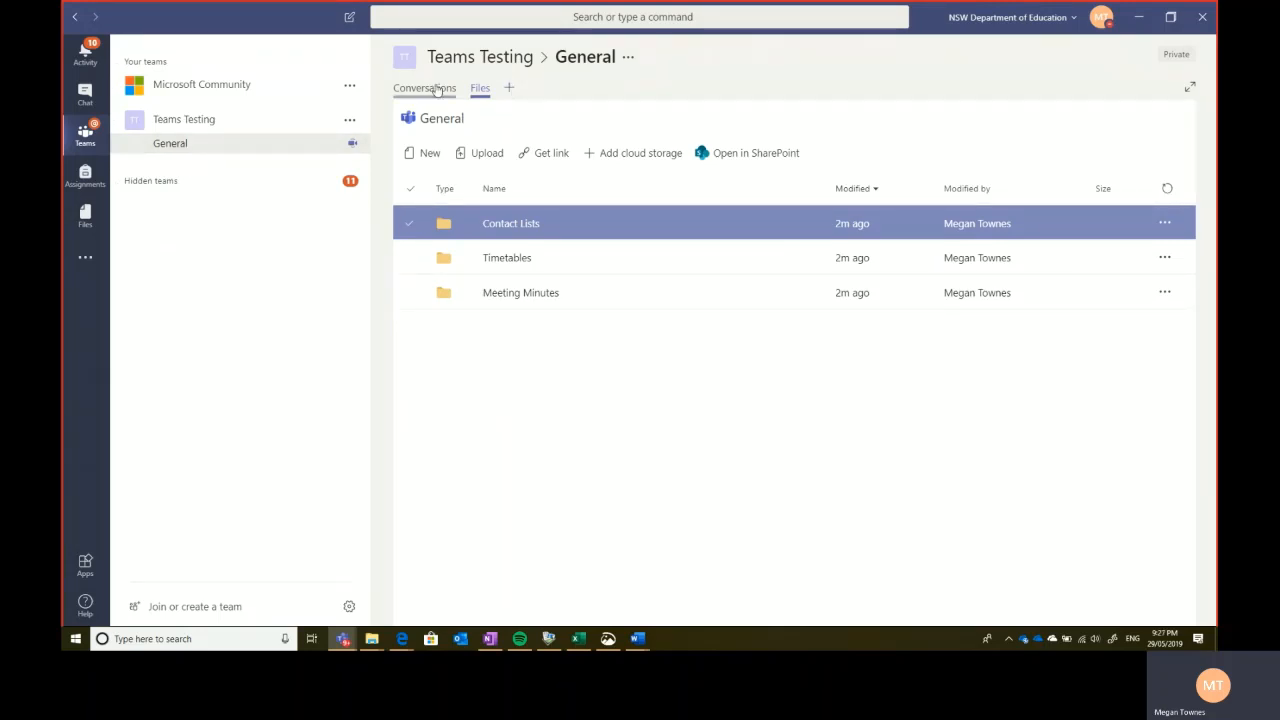
left_click(509, 90)
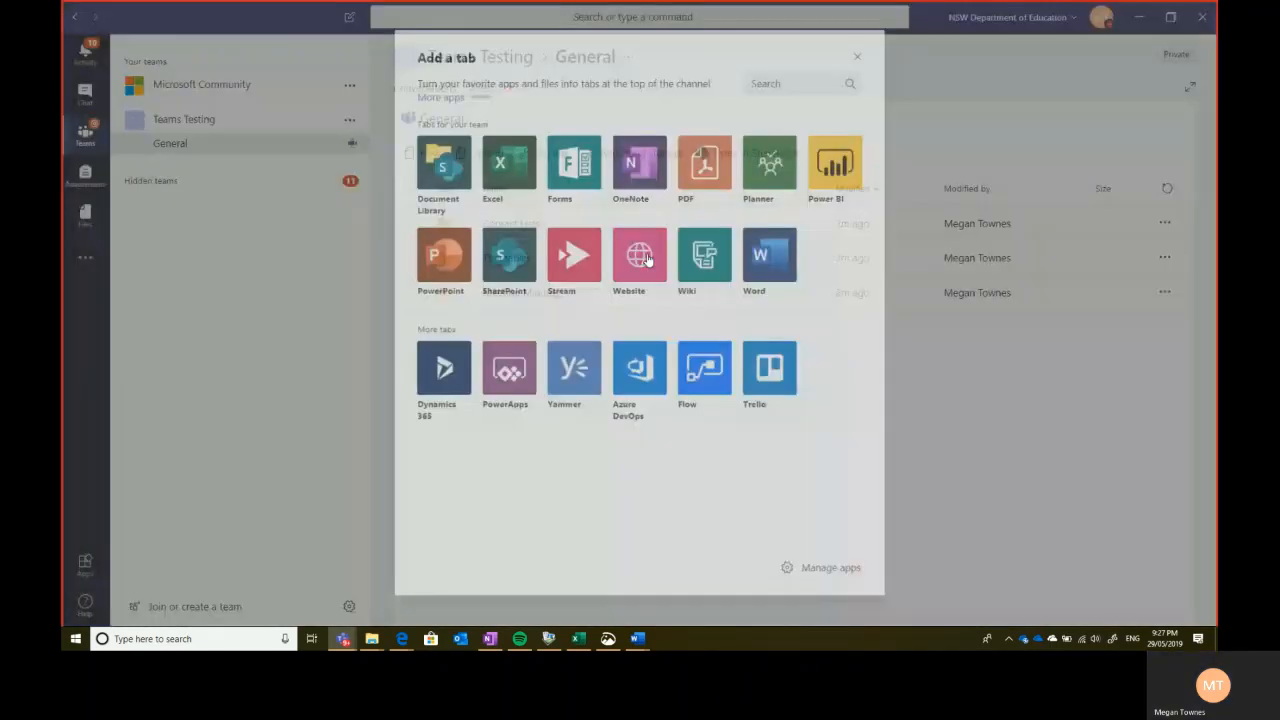
left_click(647, 259)
type("Scho")
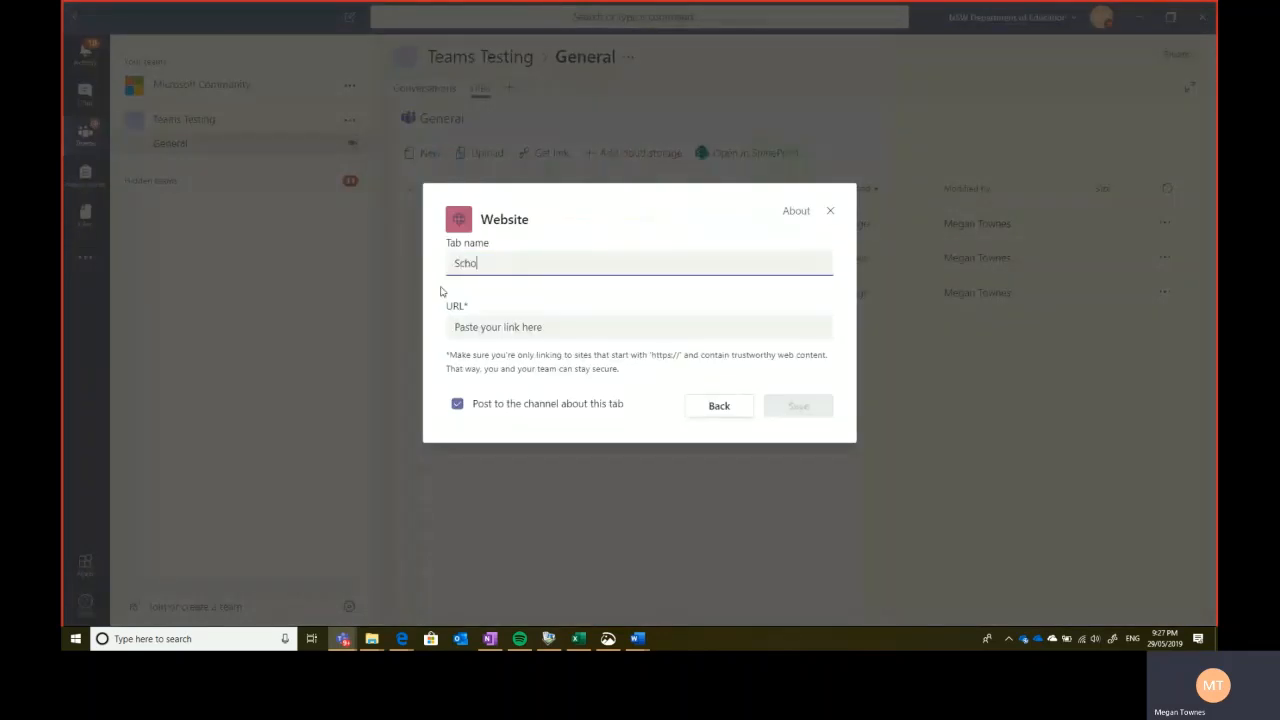
type("ol Calendar")
left_click(503, 327)
key("ctrl+v")
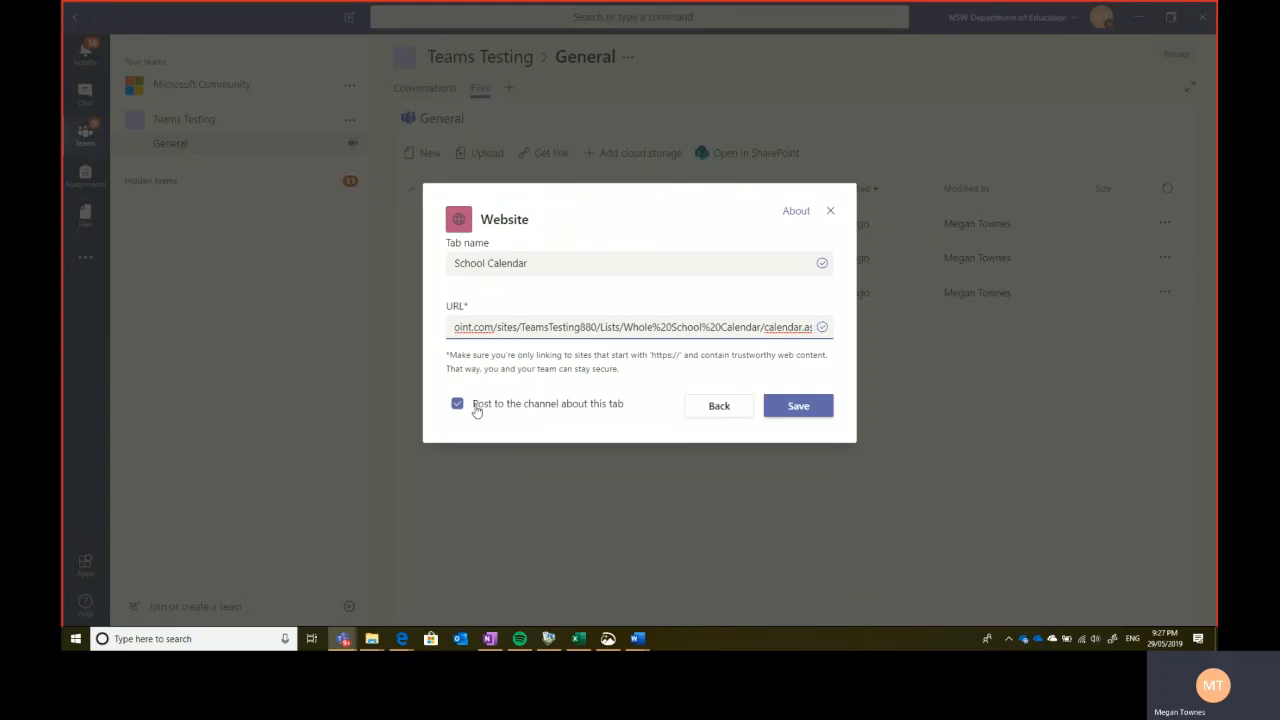
left_click(457, 404)
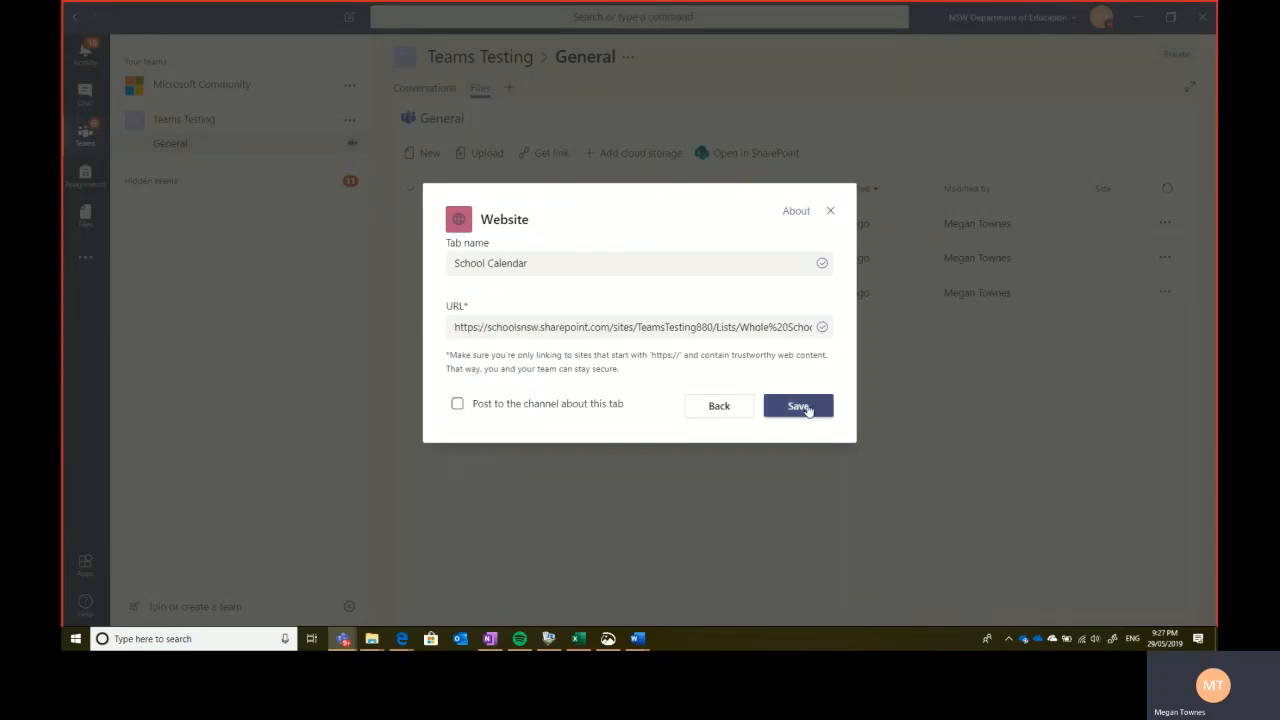
left_click(808, 411)
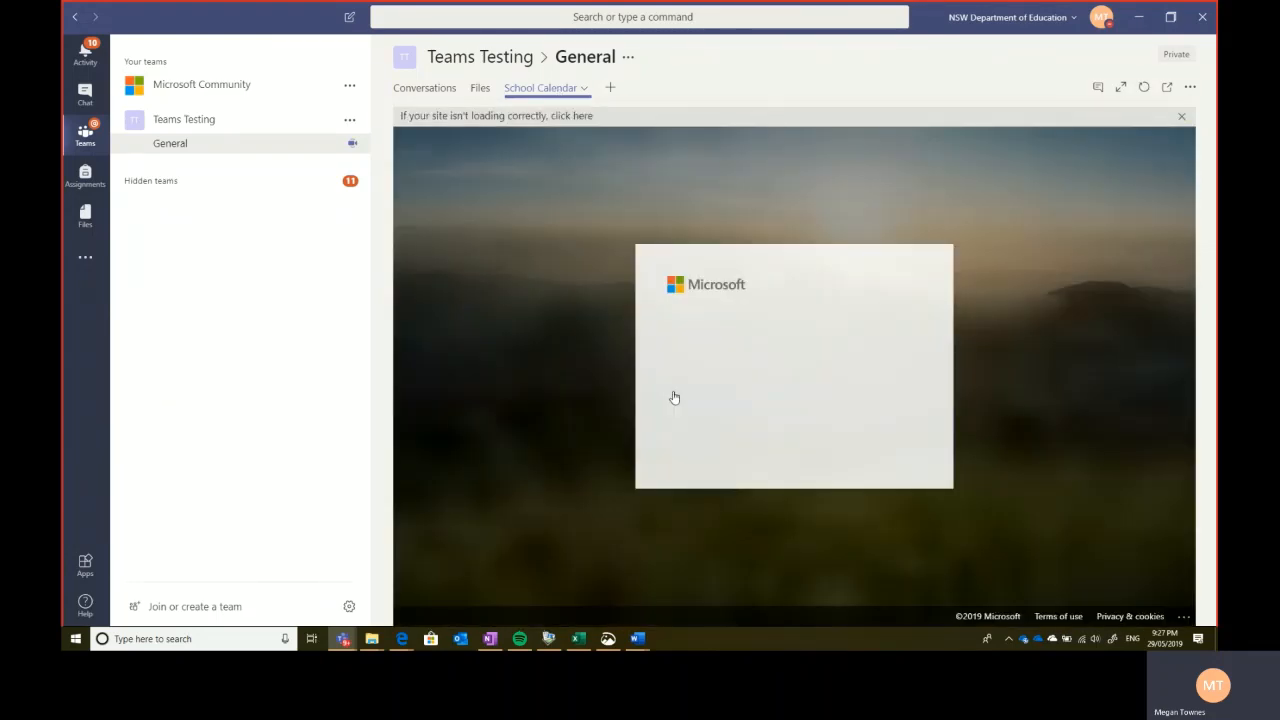
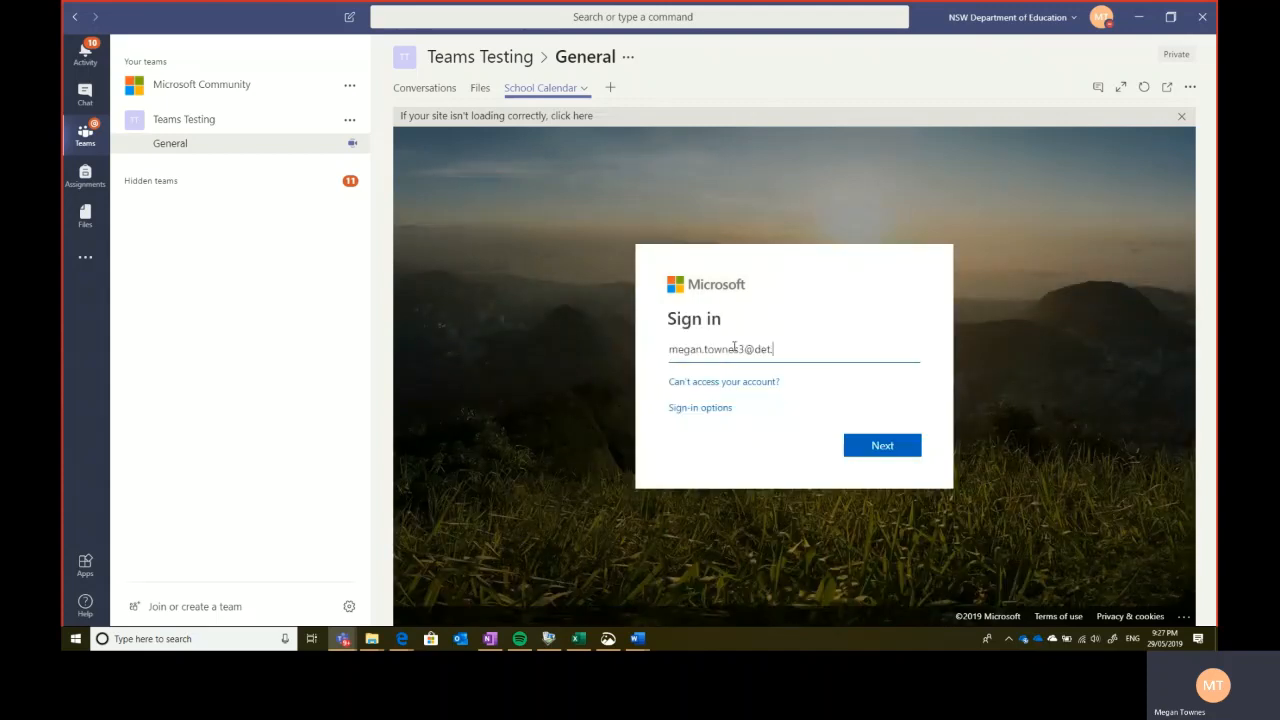
- Sign in to the School Calendar tab with the account e-mail, user ID and password, staying signed in
key("Return")
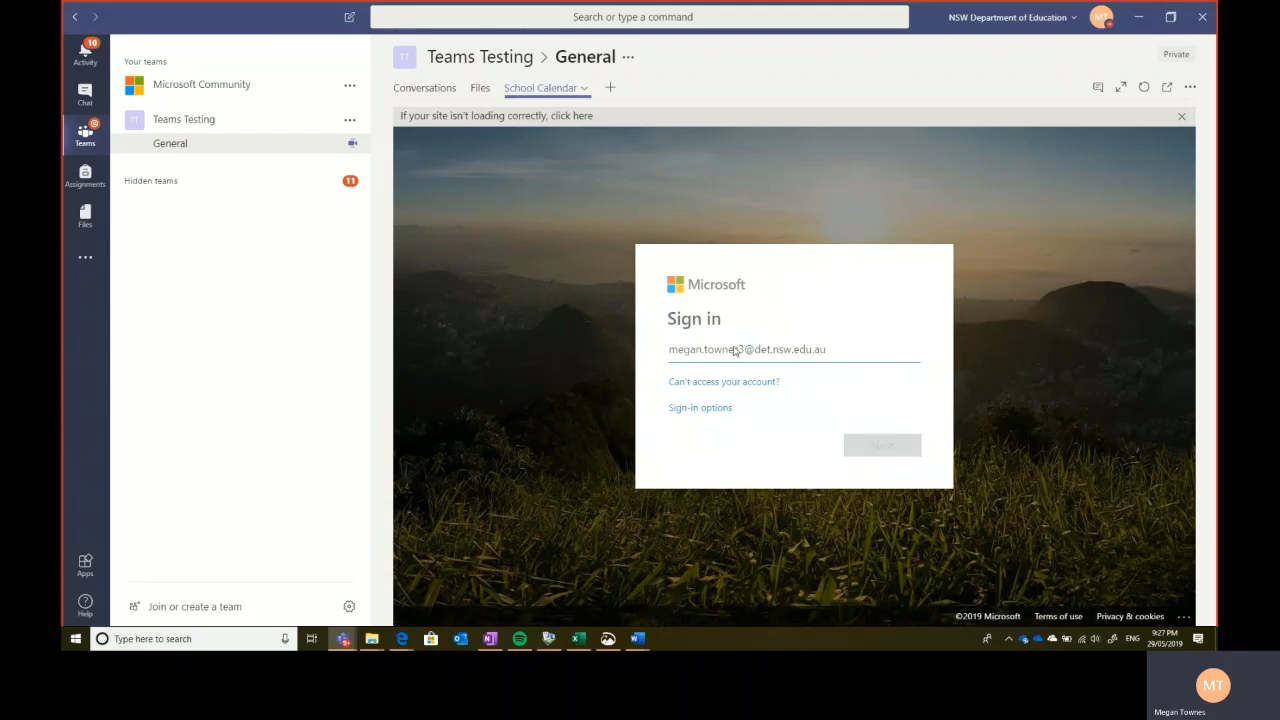
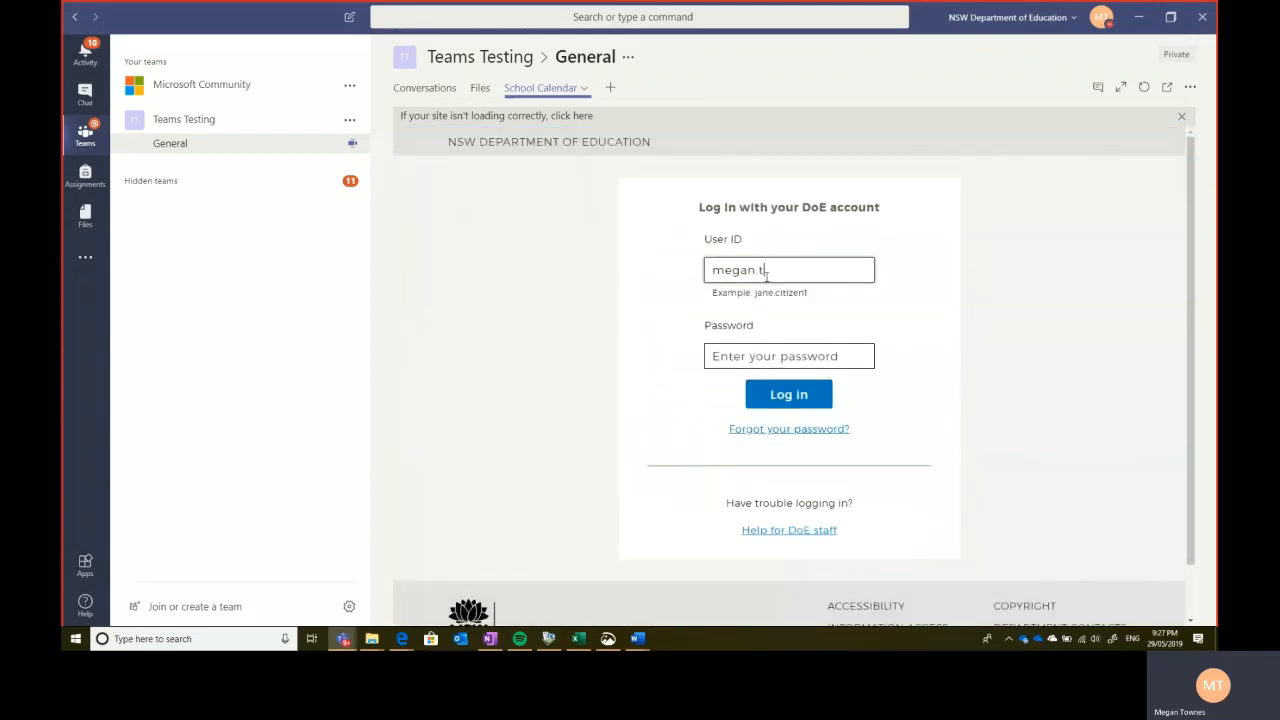
key("Tab")
type("*****")
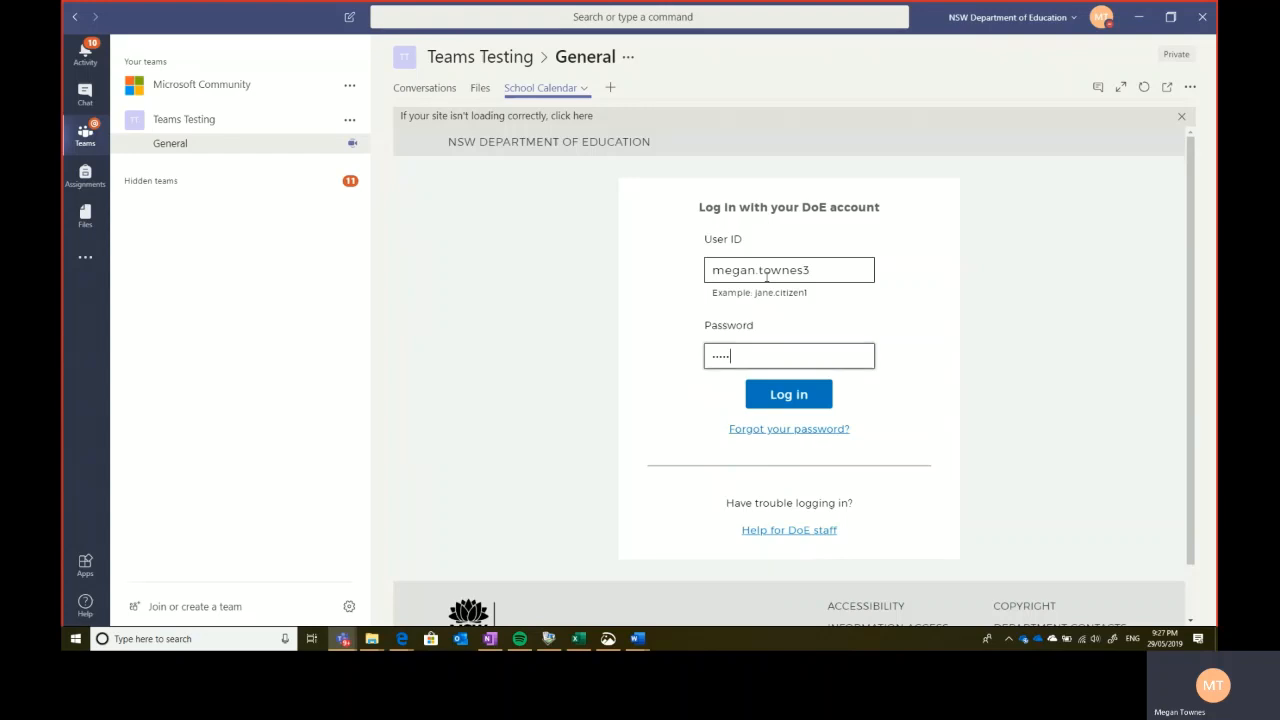
key("Return")
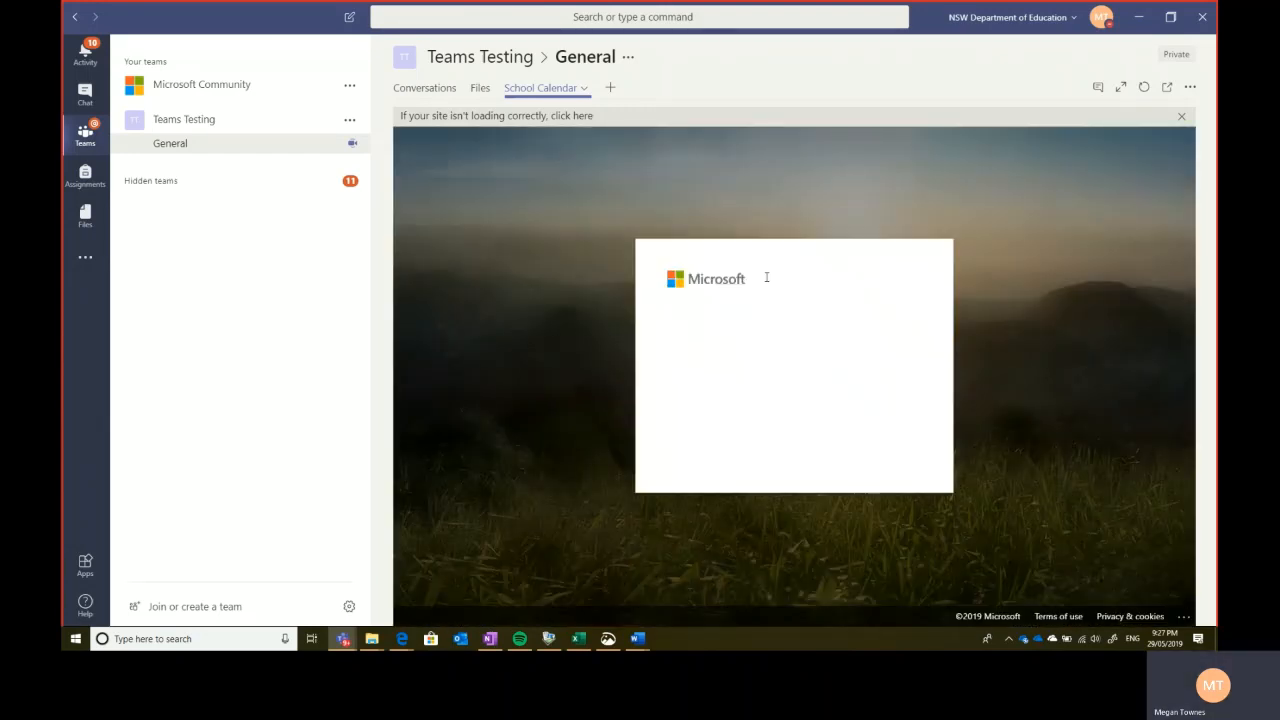
left_click(886, 451)
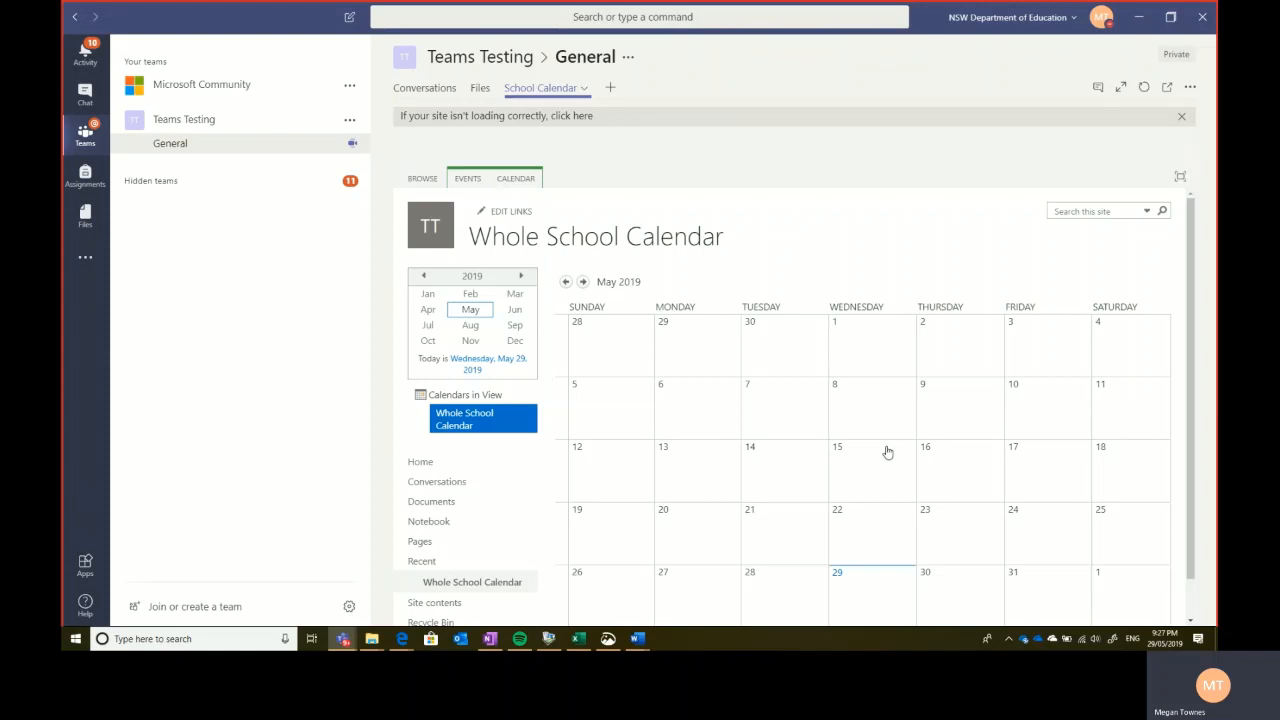
scroll(887, 452, "down", 1)
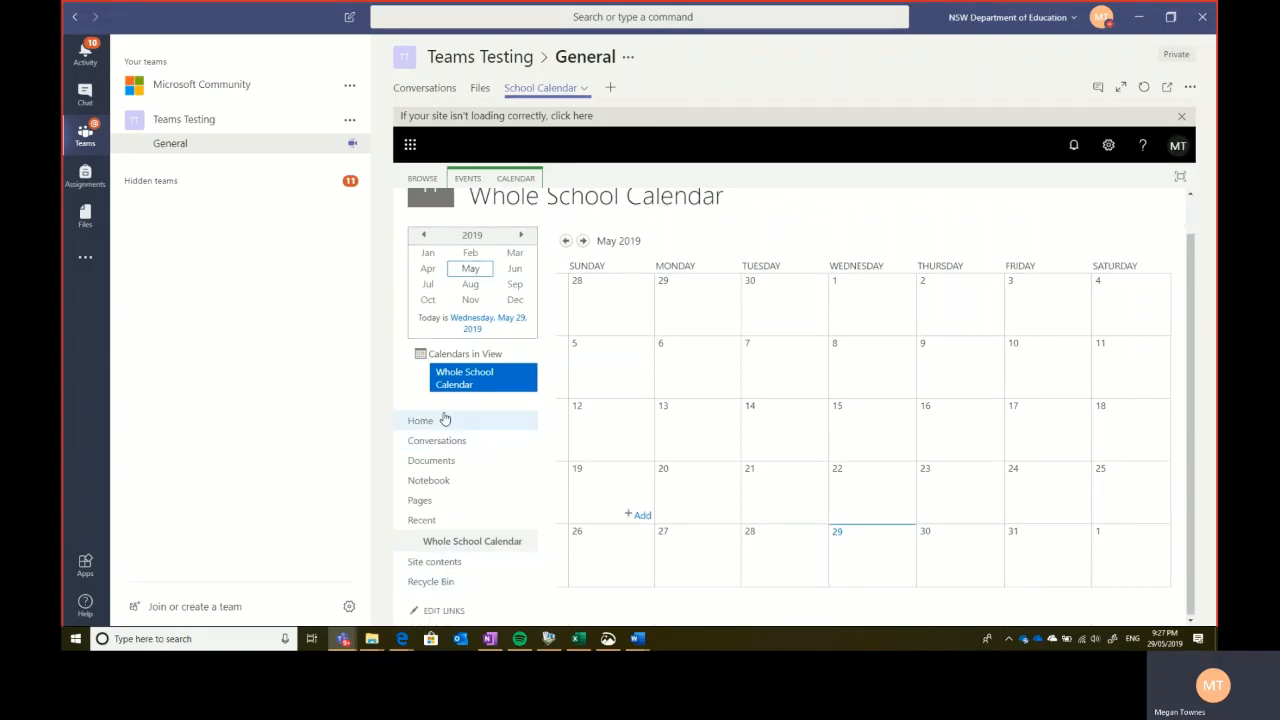
scroll(443, 420, "up", 1)
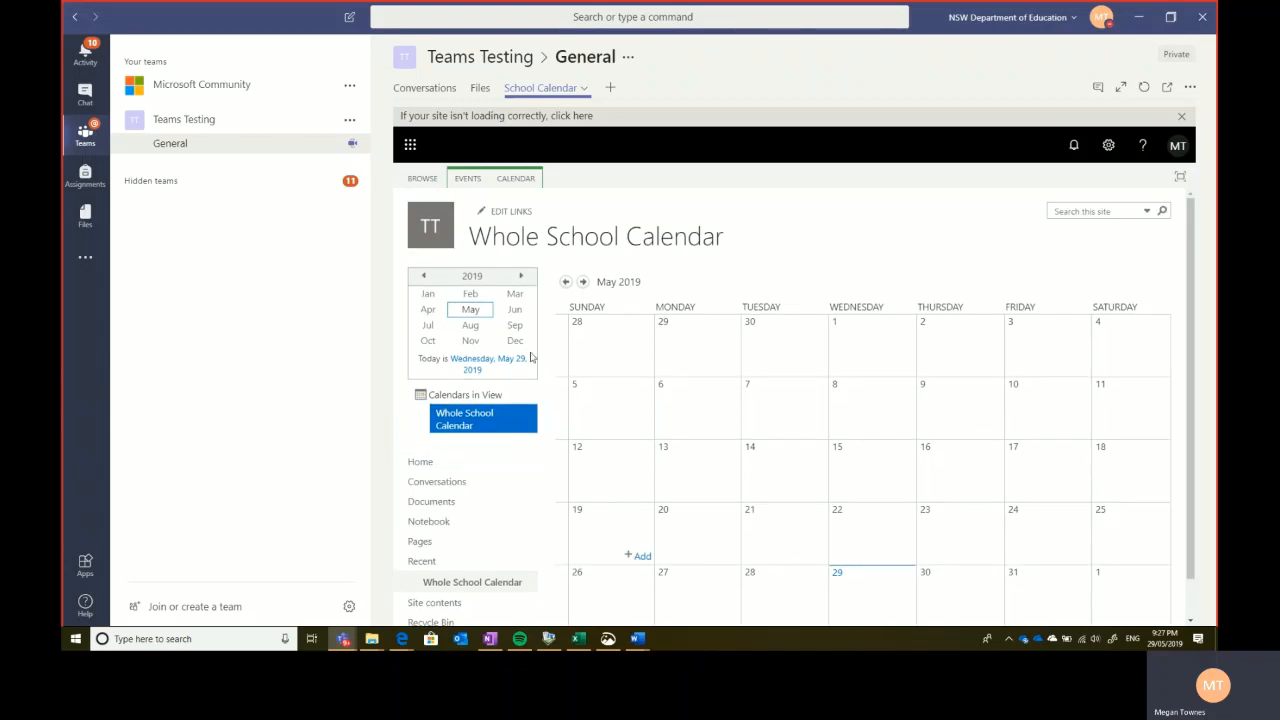
key("alt+Tab")
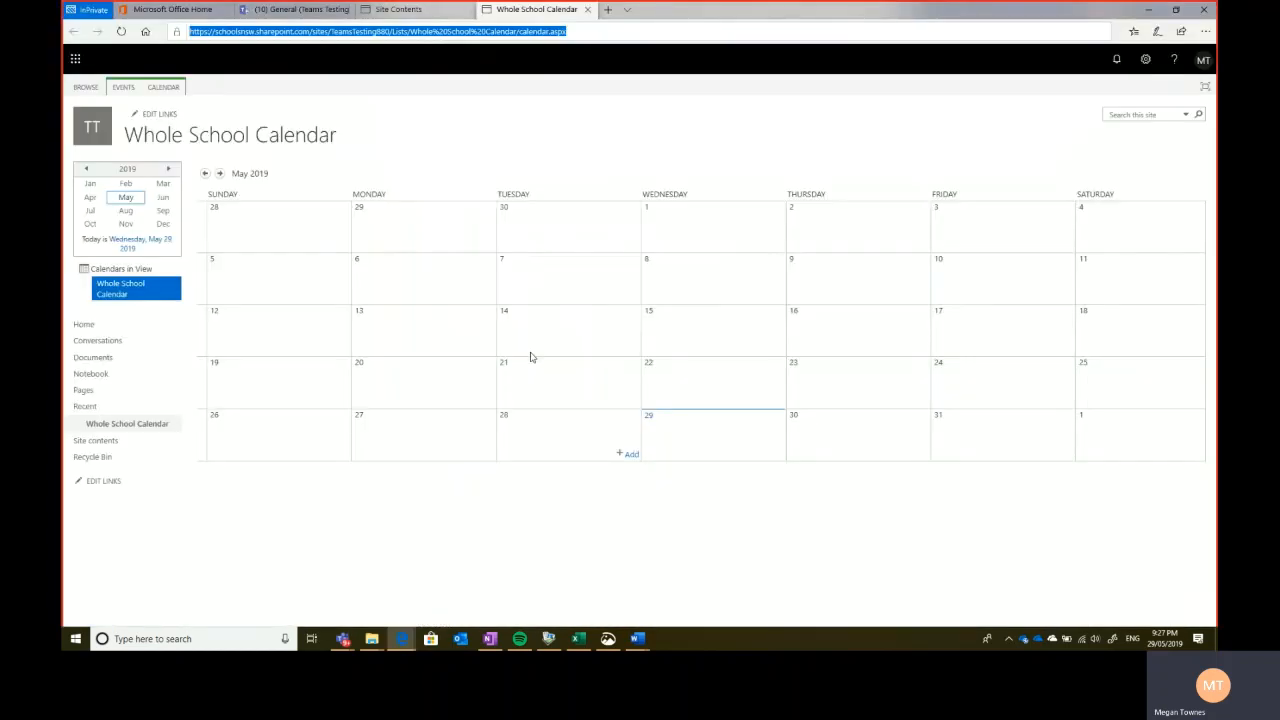
- Untick Enable Quick Launch under Site Settings > Navigation Elements and confirm with OK
left_click(1146, 60)
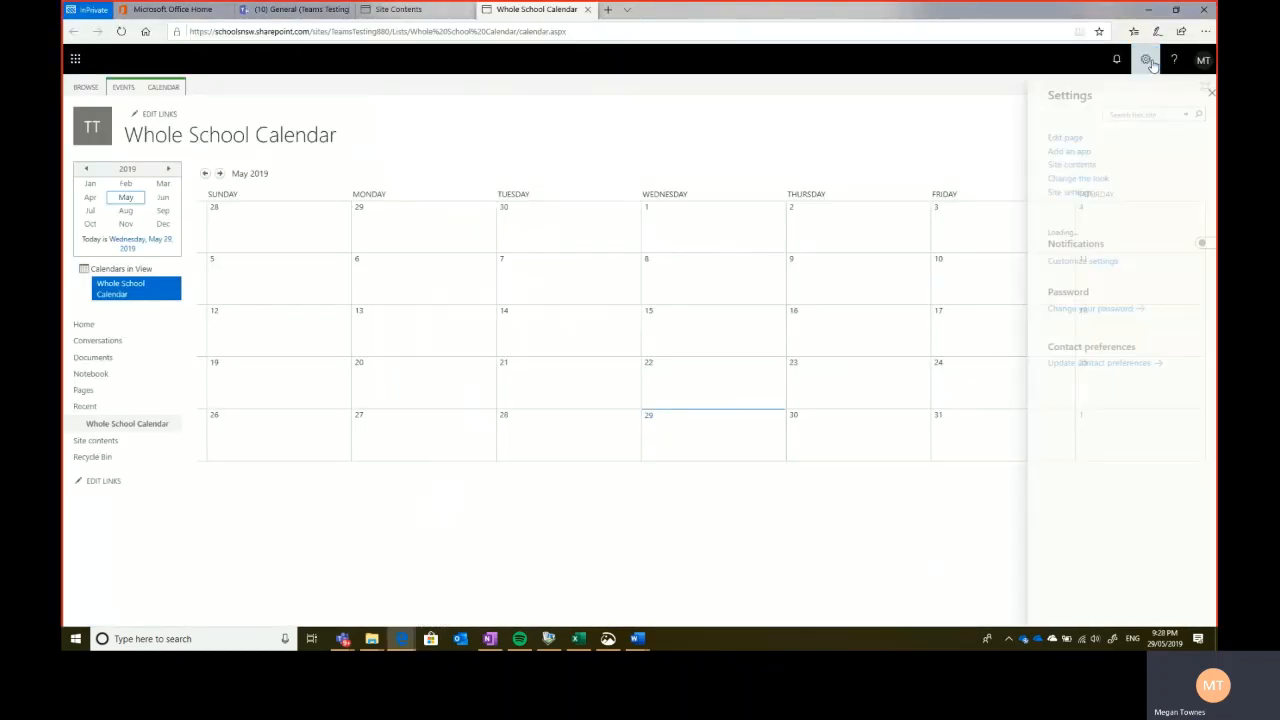
left_click(1056, 193)
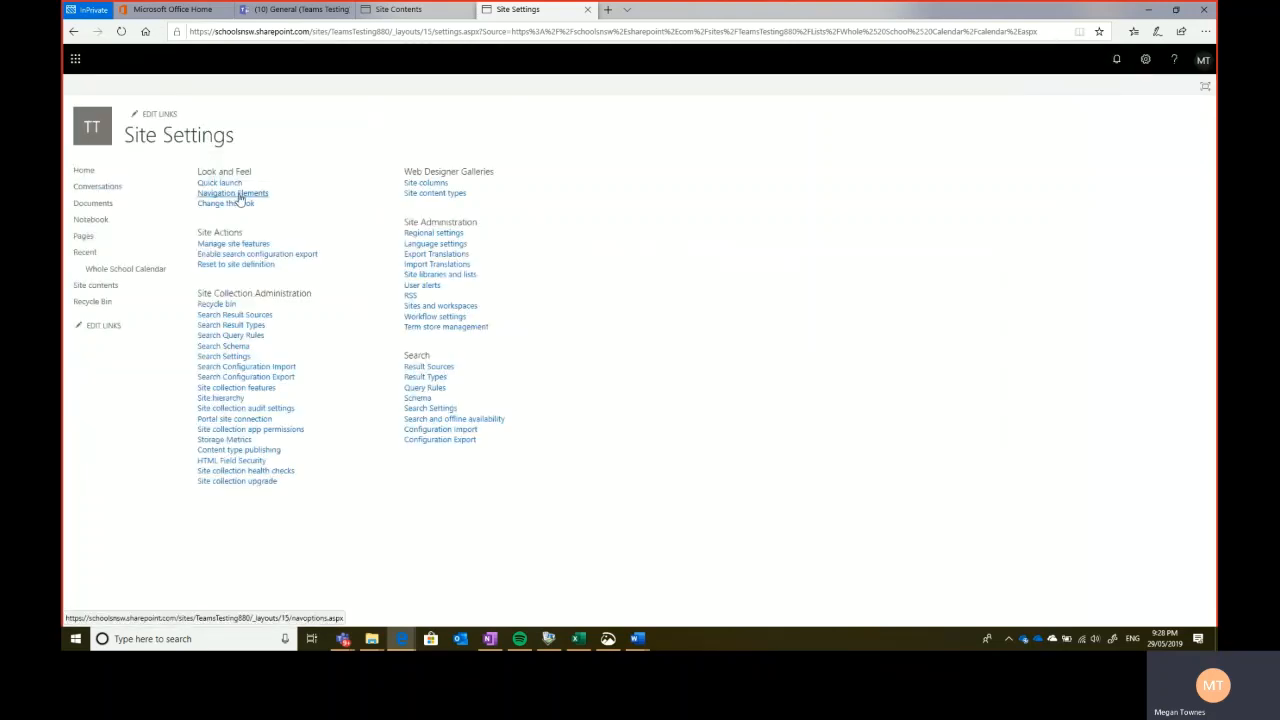
left_click(239, 195)
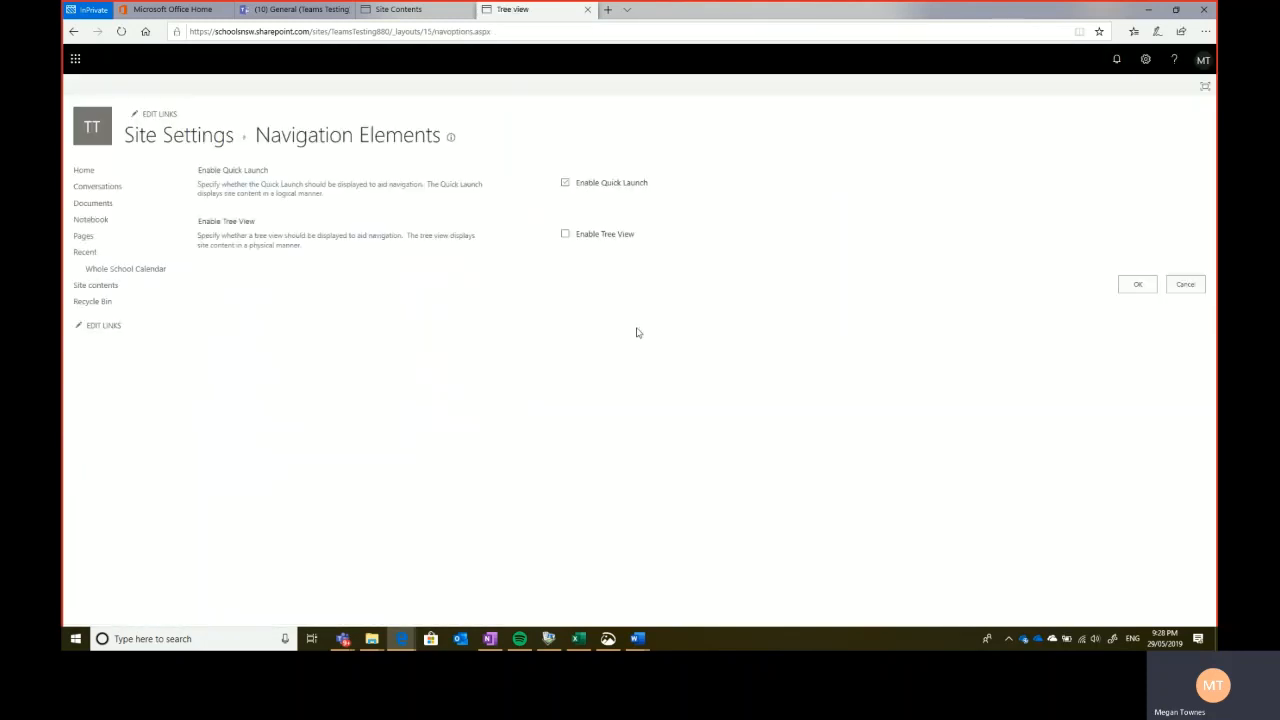
left_click(565, 184)
left_click(1137, 285)
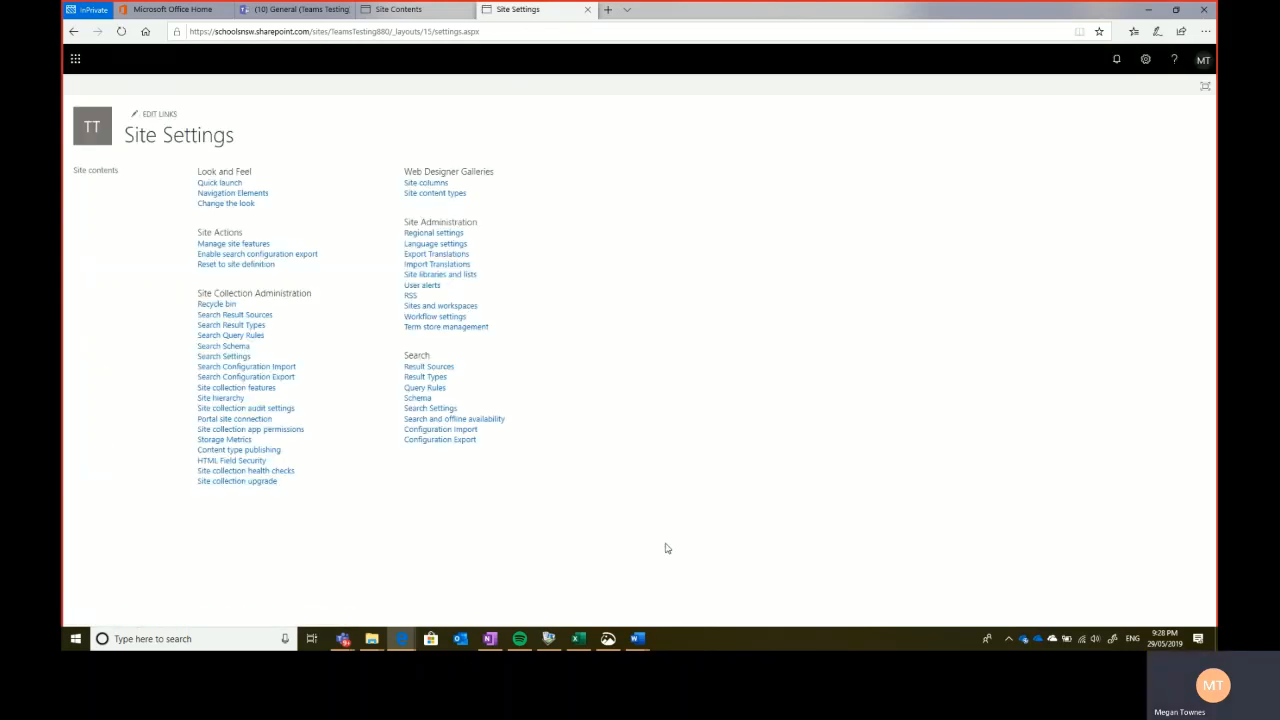
- Refresh the School Calendar tab in Teams and flip the mini-calendar to 2020 and back to 2019
left_click(346, 640)
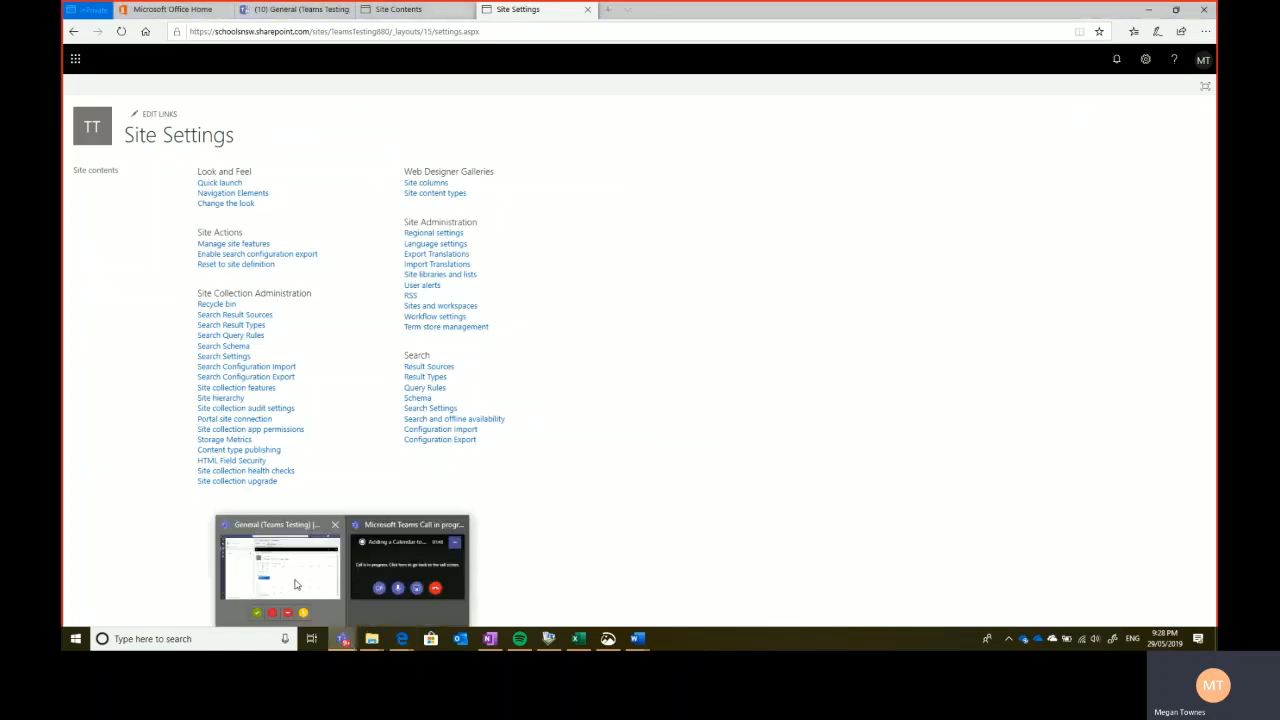
left_click(295, 584)
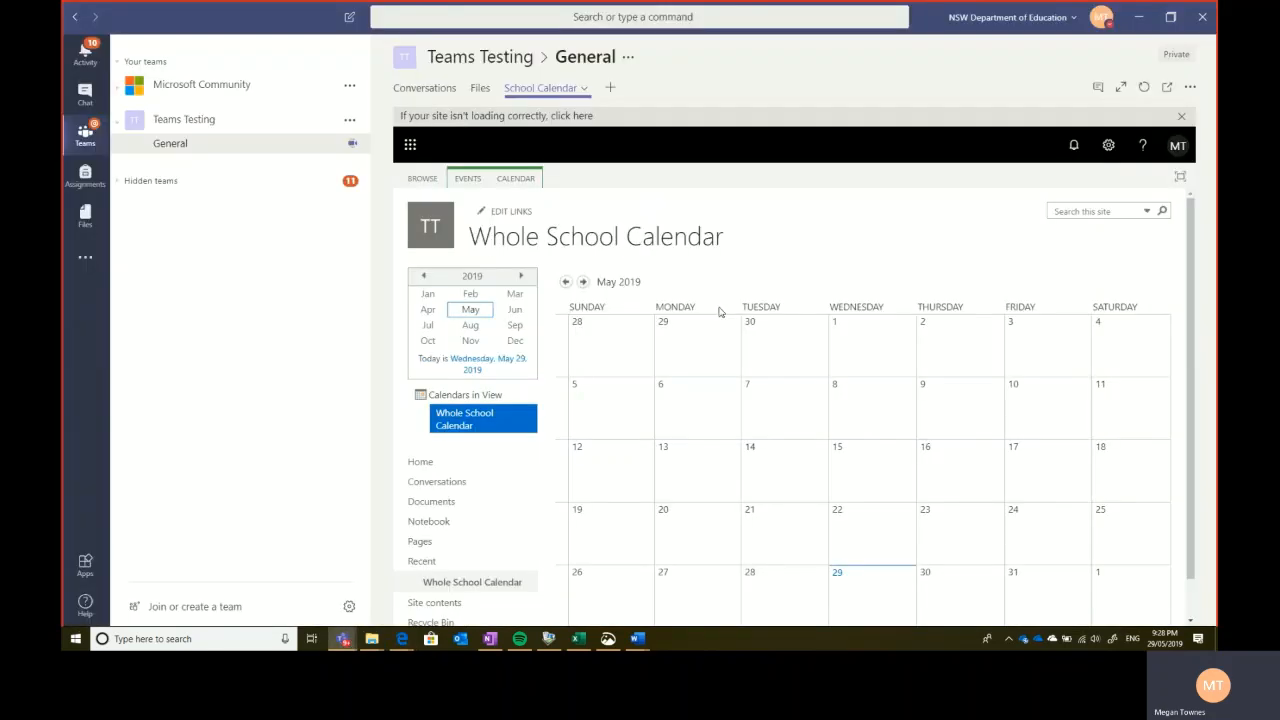
left_click(480, 88)
left_click(530, 90)
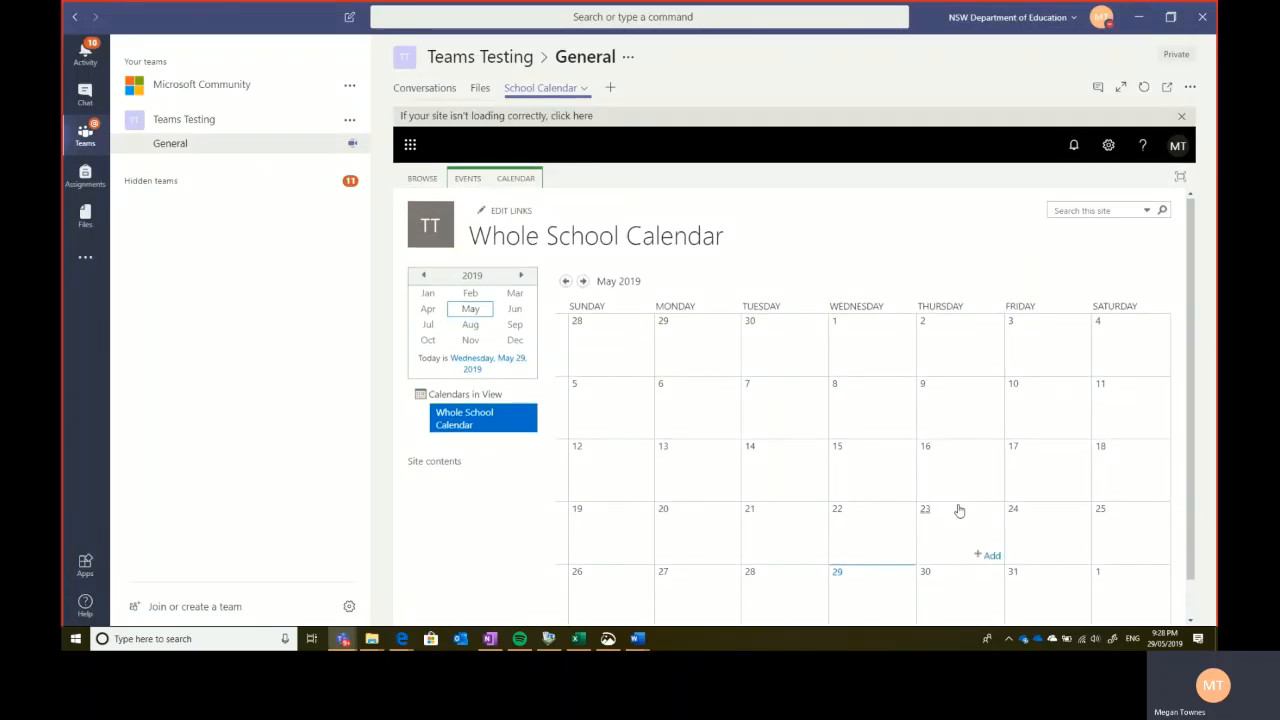
scroll(958, 511, "down", 1)
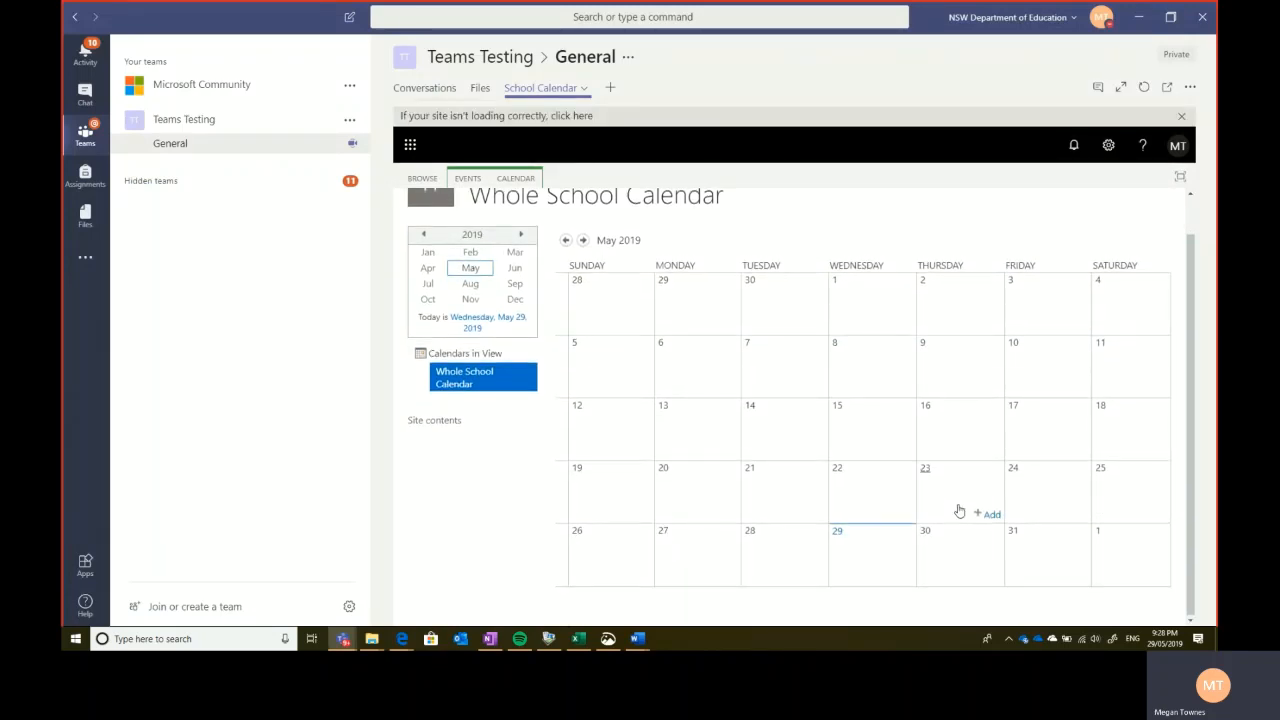
left_click(521, 236)
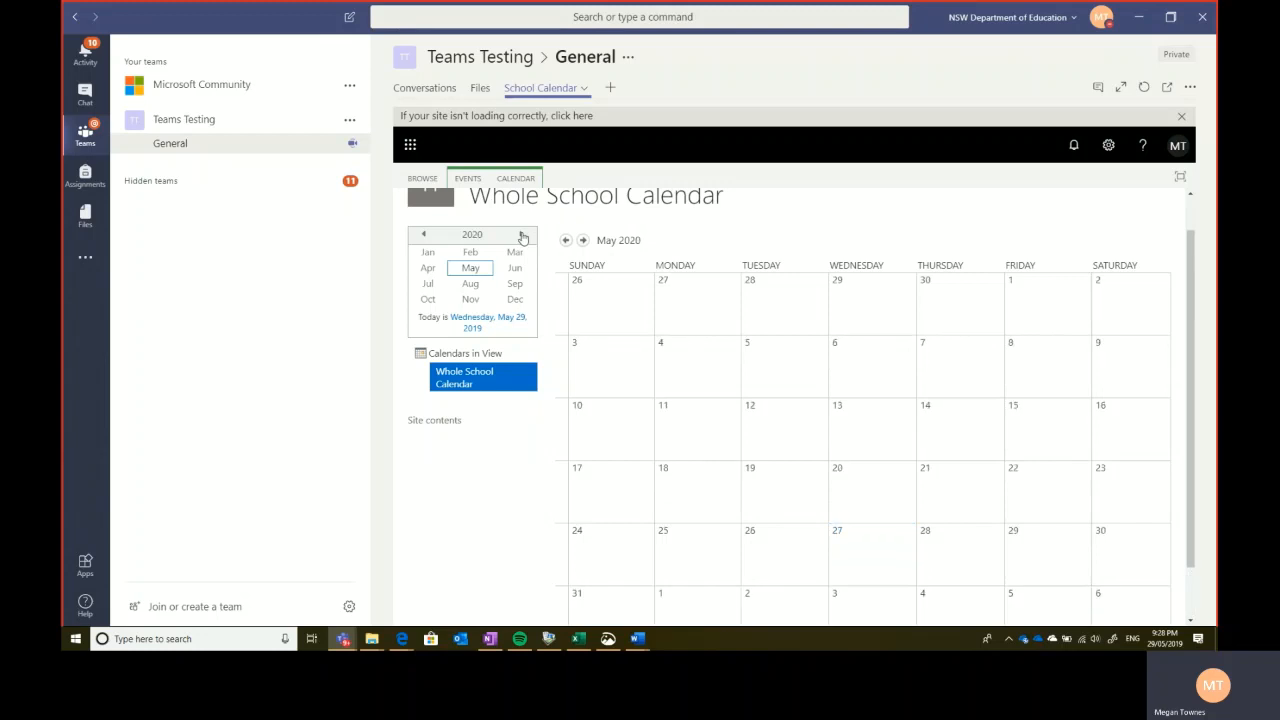
left_click(421, 236)
scroll(947, 465, "up", 1)
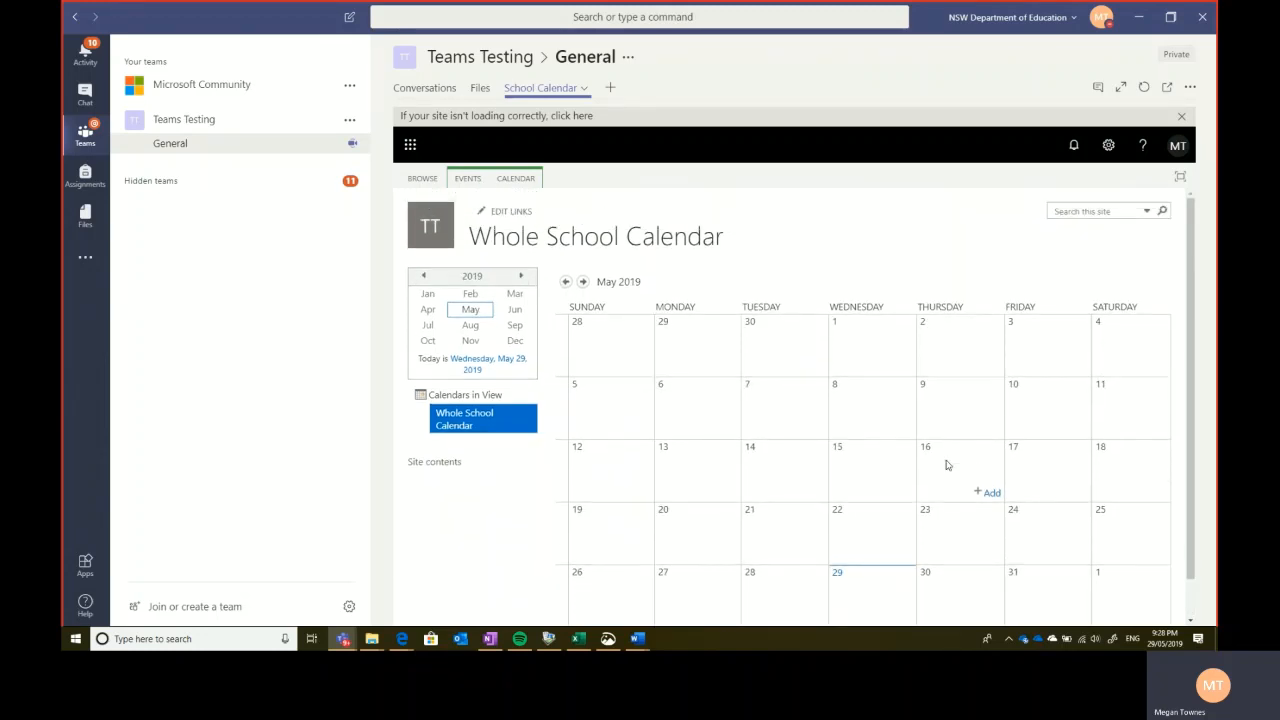
- Start a new event on Thursday 16 May, cancel it, then open Site contents in the browser
left_click(992, 490)
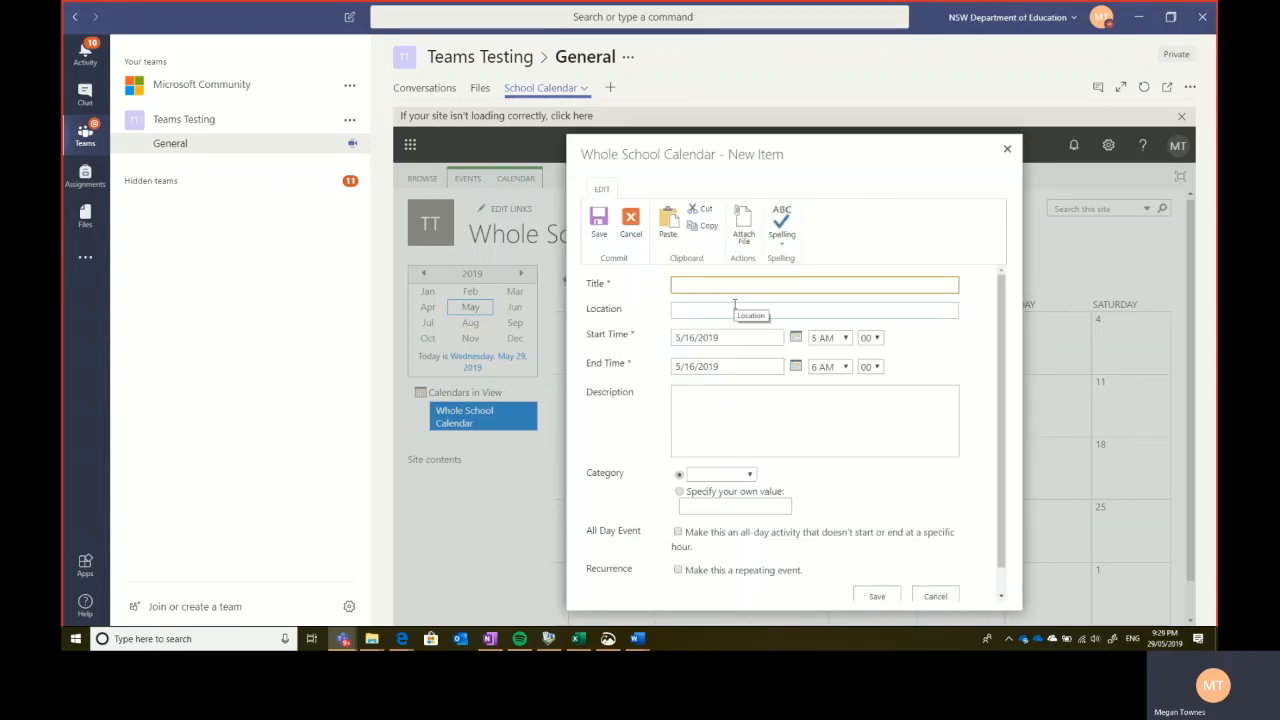
left_click(940, 595)
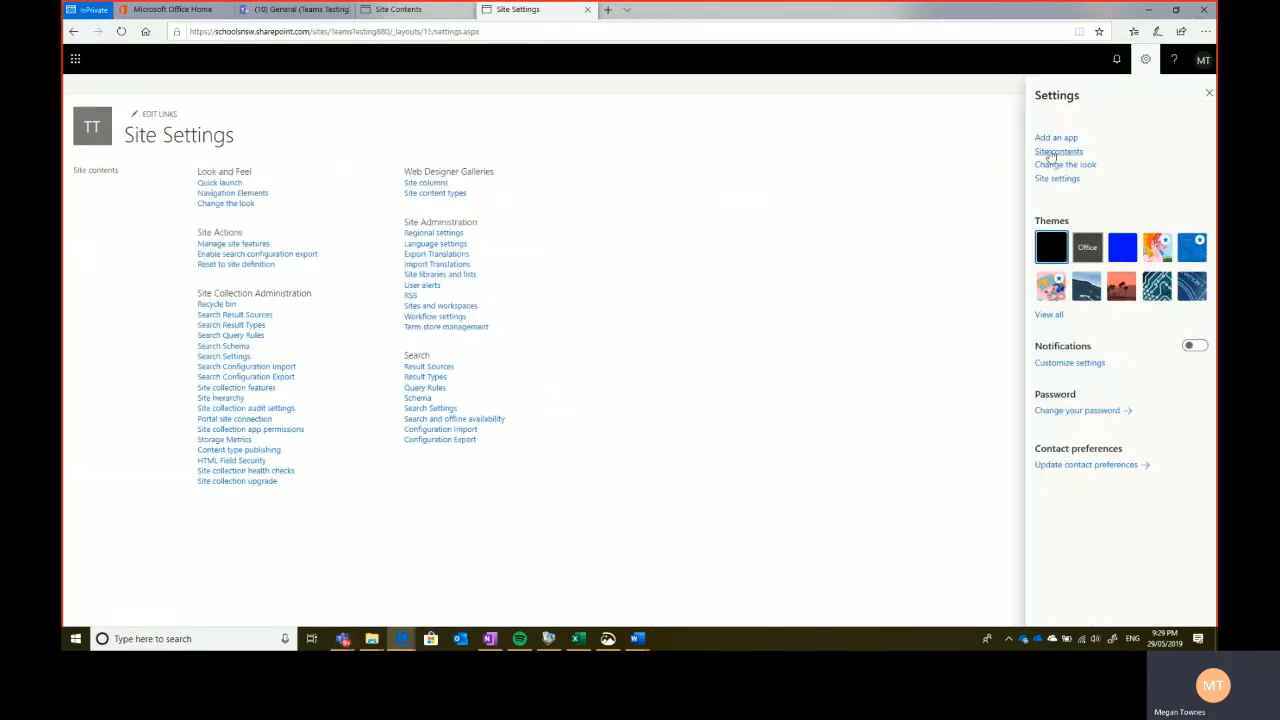
left_click(1051, 152)
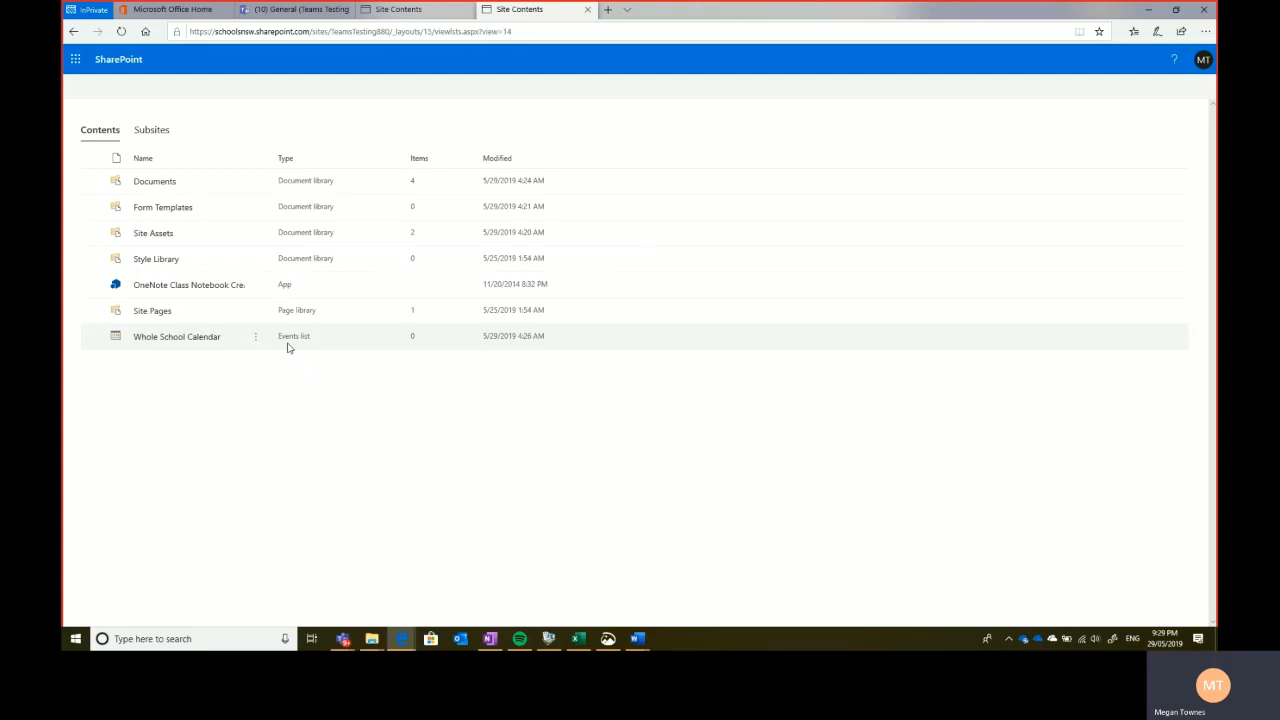
- Open Settings from the Whole School Calendar's ⋮ menu in Site contents
left_click(255, 336)
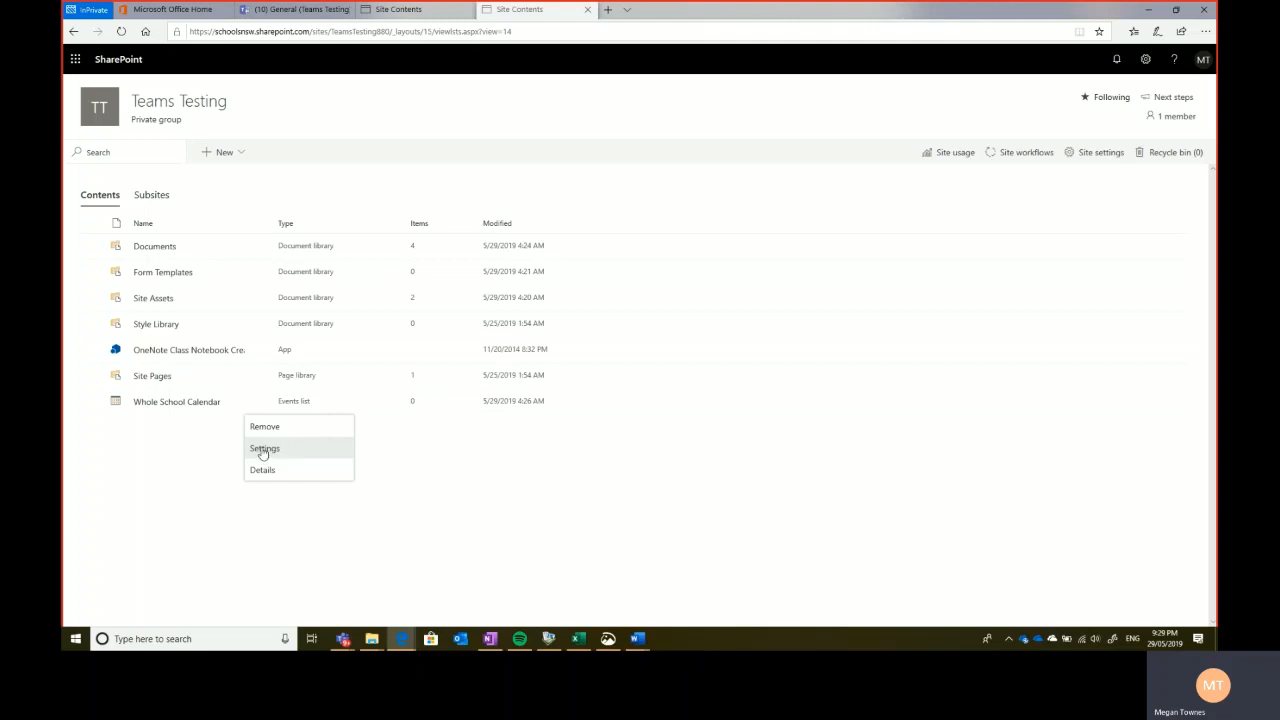
left_click(263, 449)
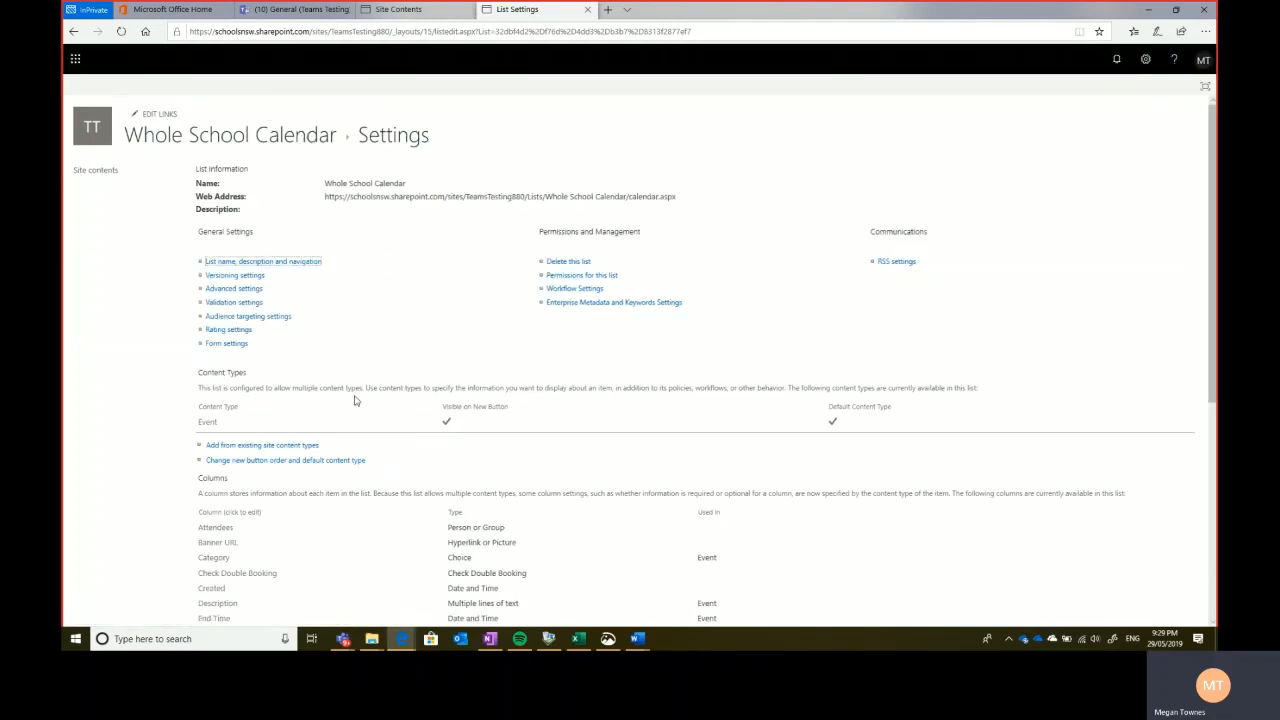
- Under Permissions for this list, stop inheriting permissions and confirm with OK
left_click(611, 277)
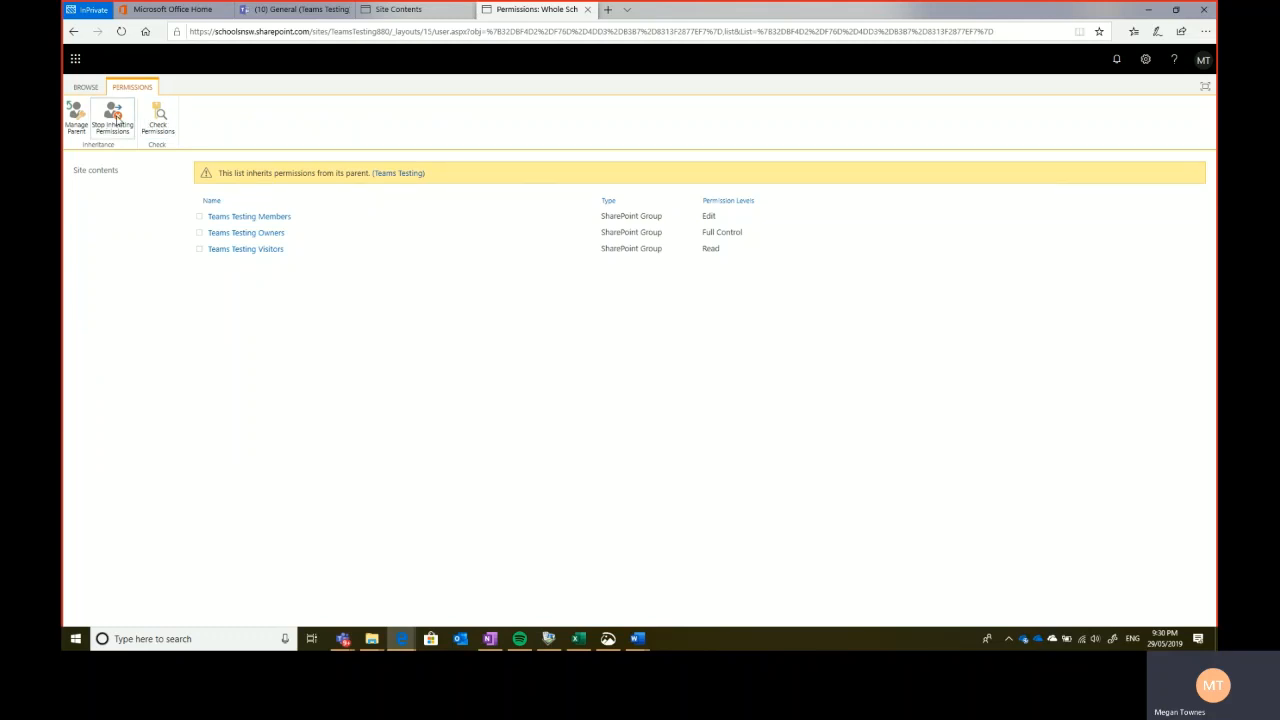
left_click(115, 117)
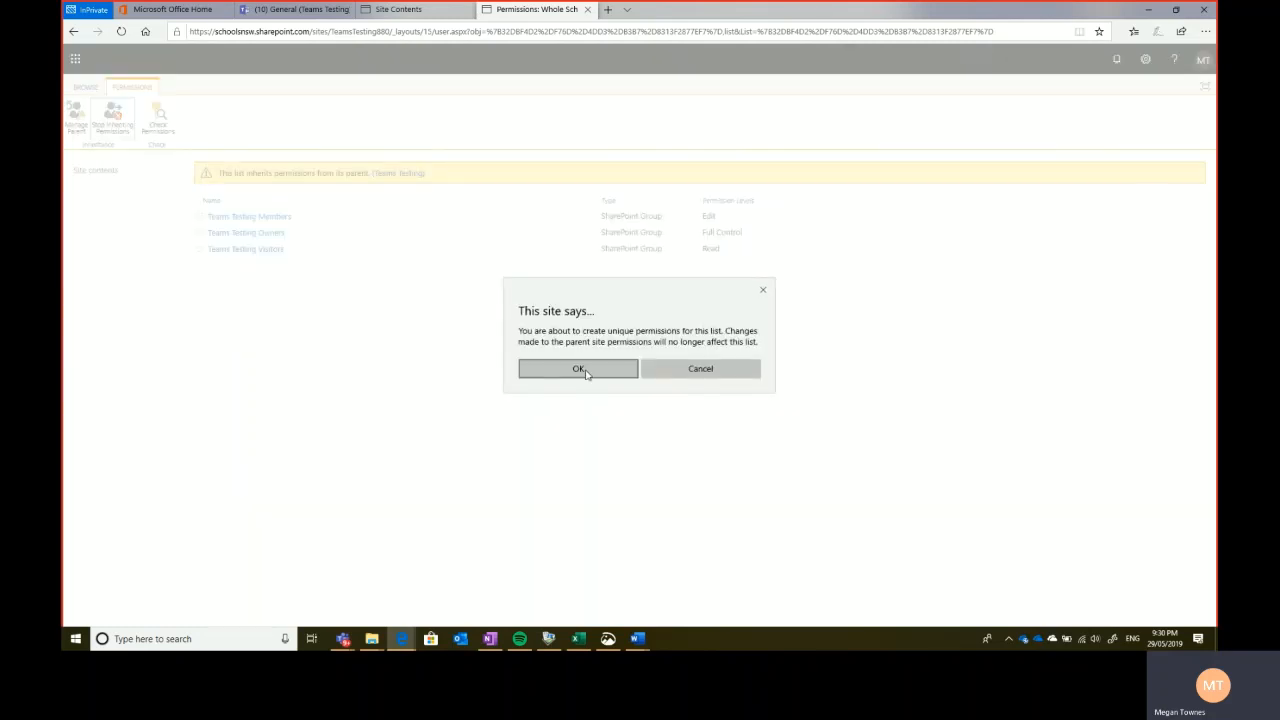
left_click(578, 369)
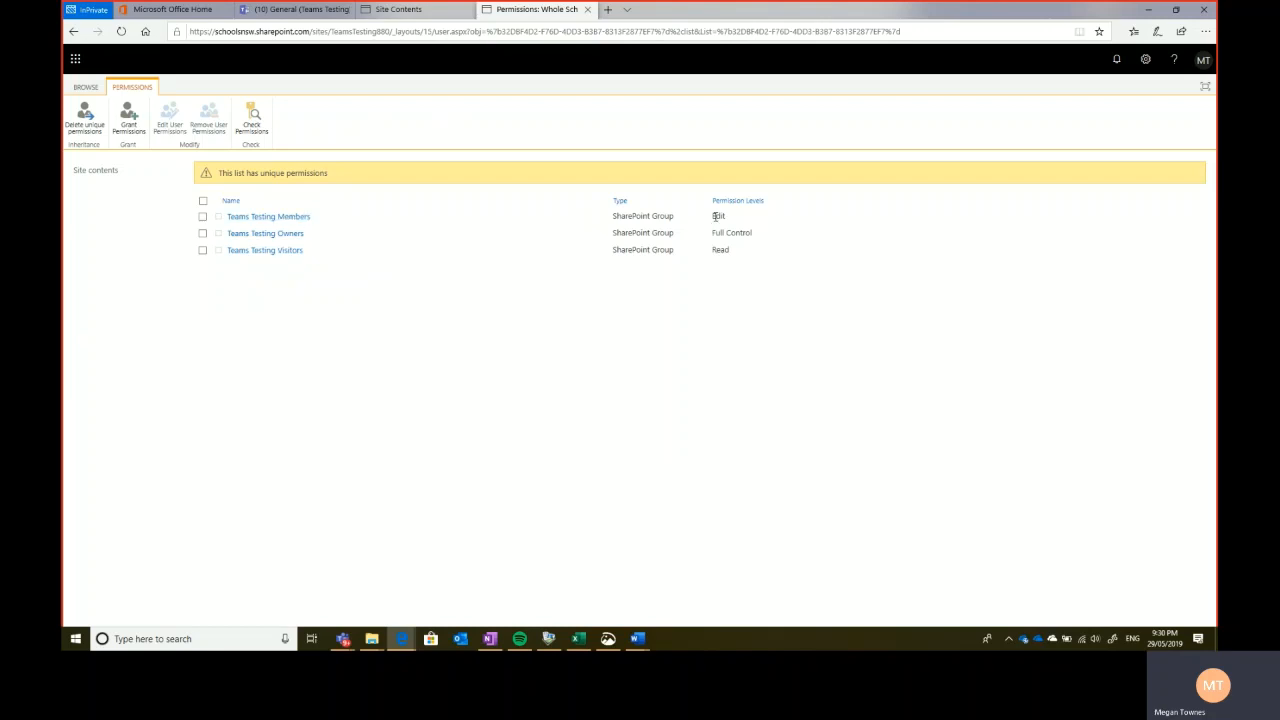
- Replace Edit with Read for Teams Testing Members on the Whole School Calendar list
left_click(203, 217)
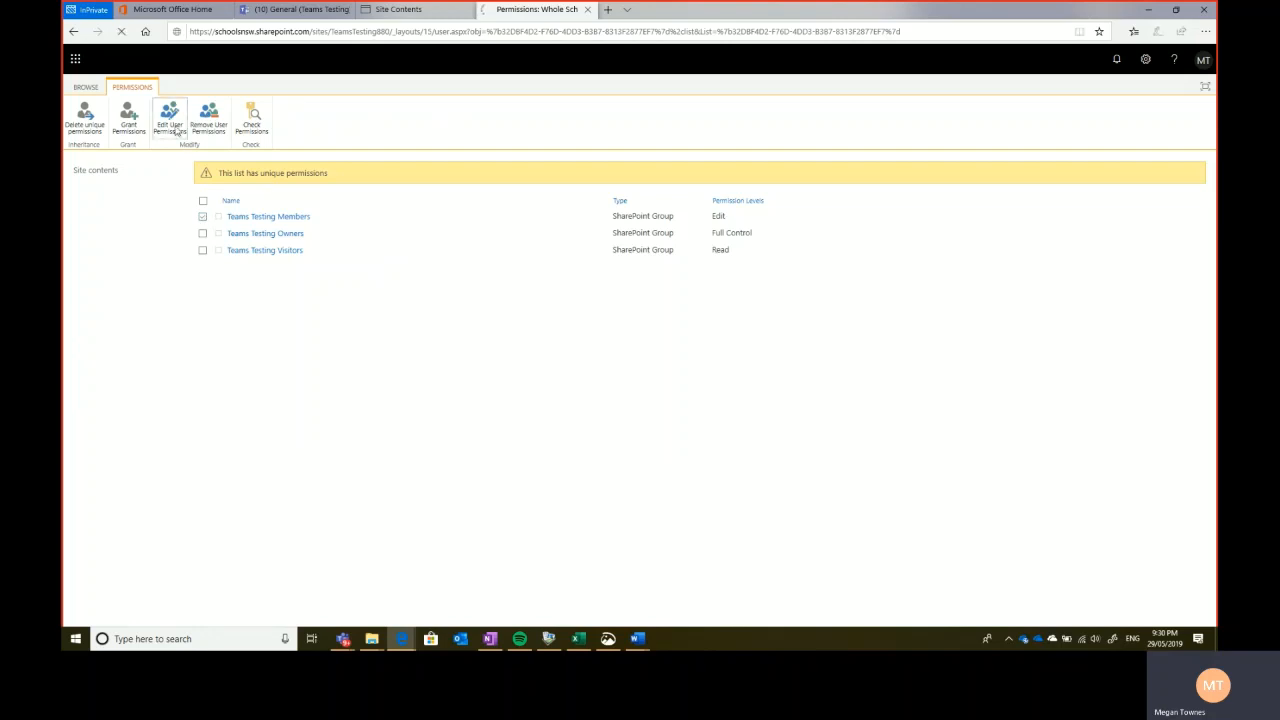
left_click(176, 130)
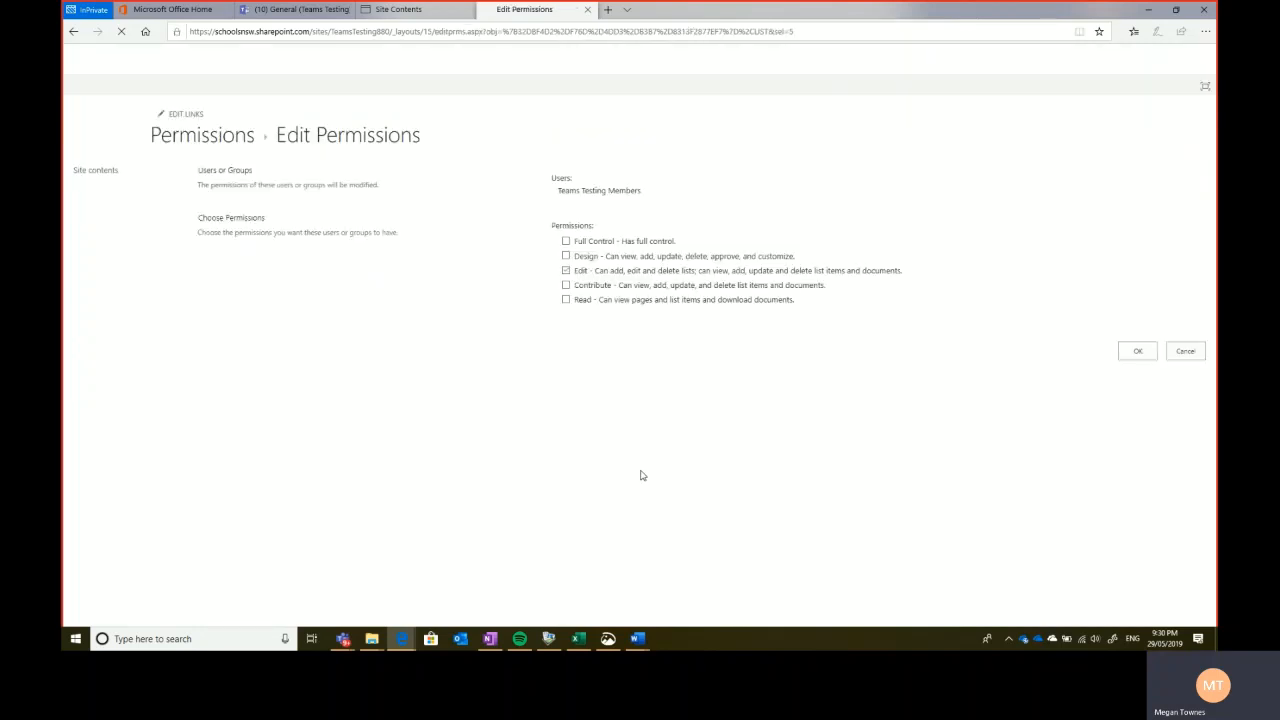
left_click(566, 270)
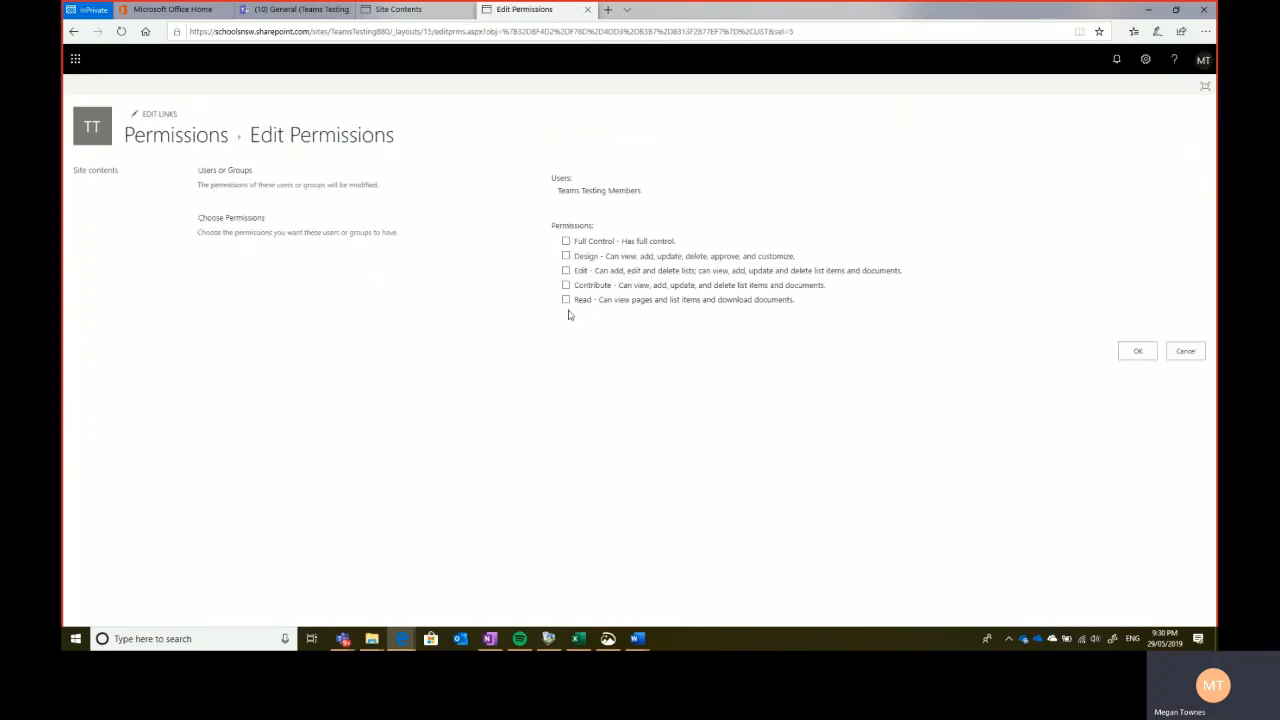
left_click(566, 300)
left_click(1145, 353)
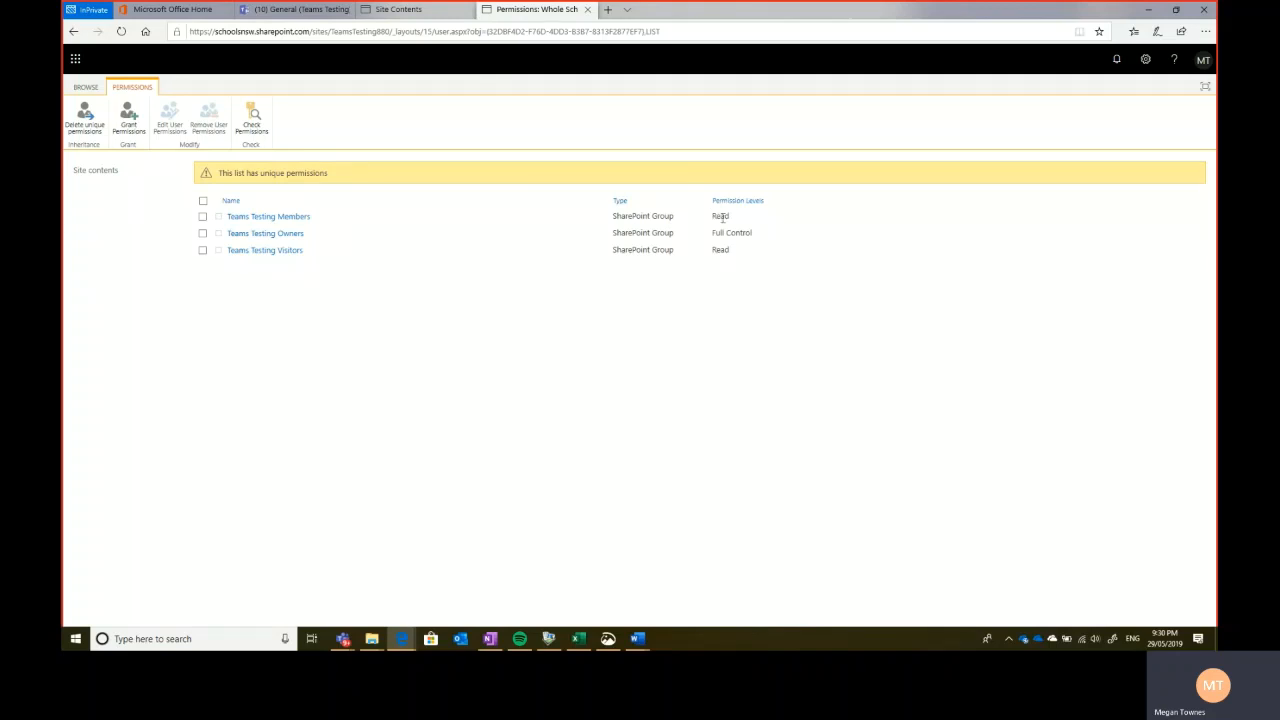
left_click(350, 642)
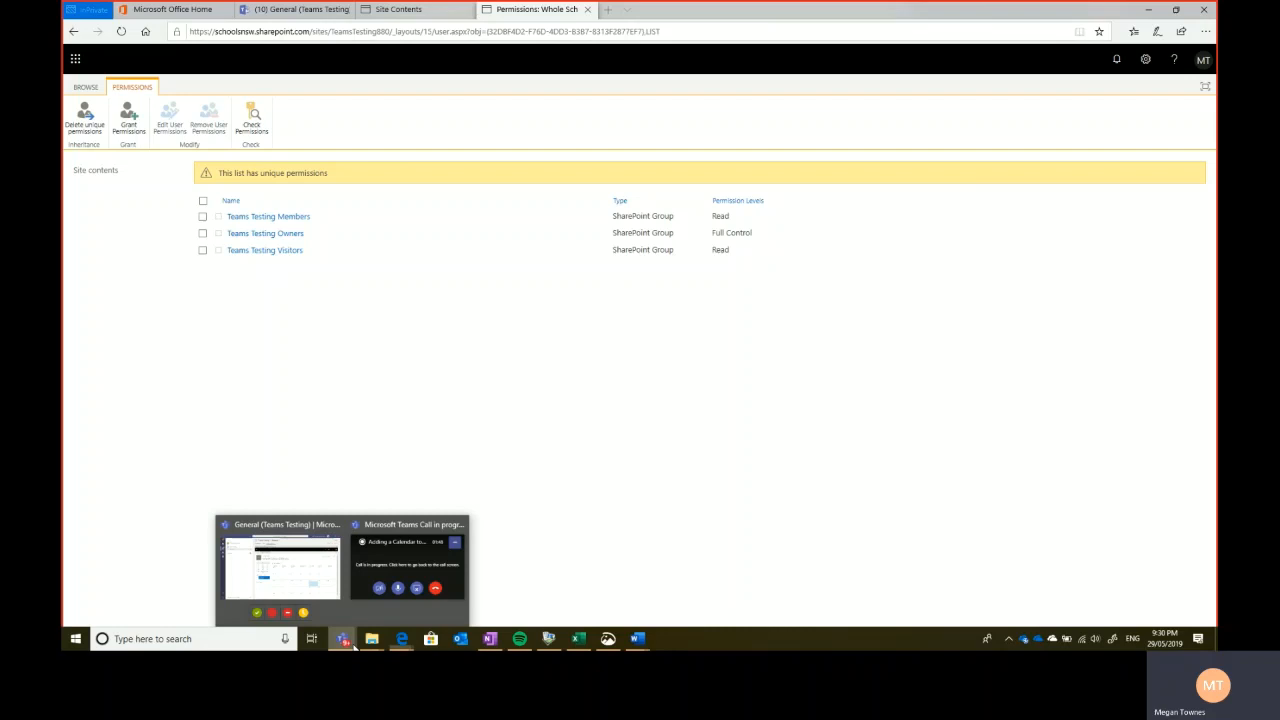
- Return to the General (Teams Testing) window to view the School Calendar's May 2019 month
left_click(280, 566)
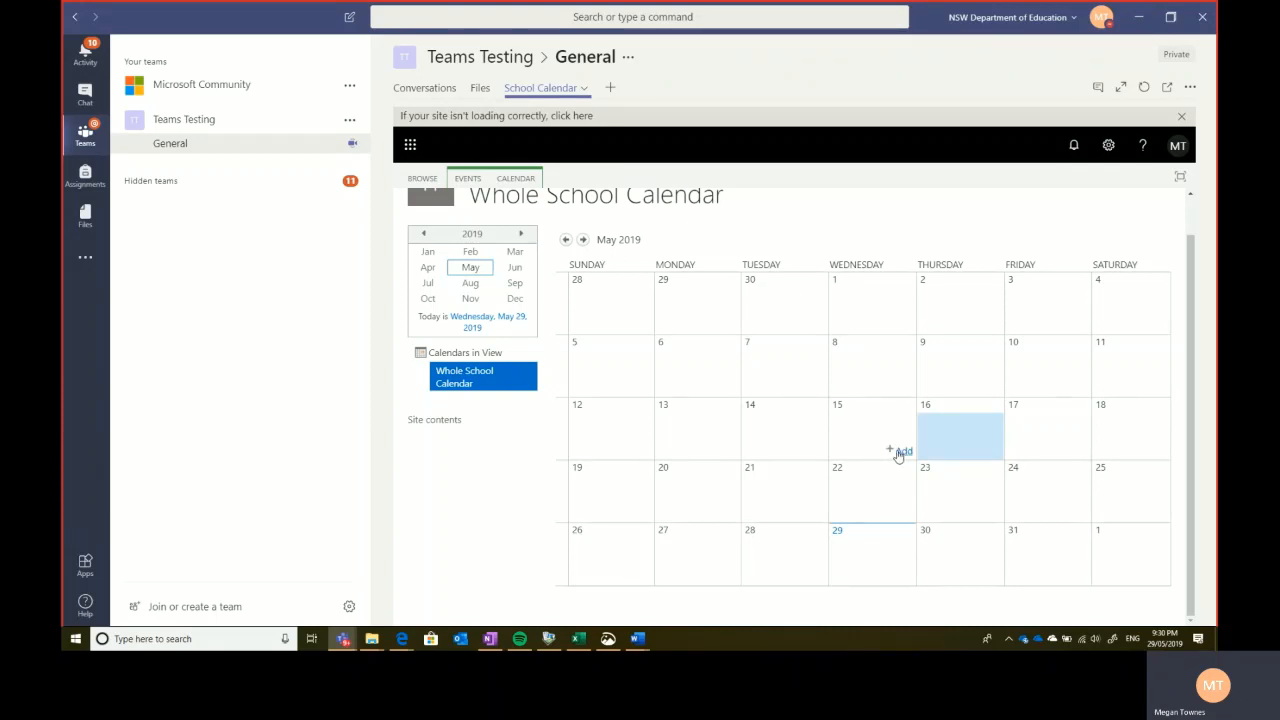
scroll(679, 405, "up", 1)
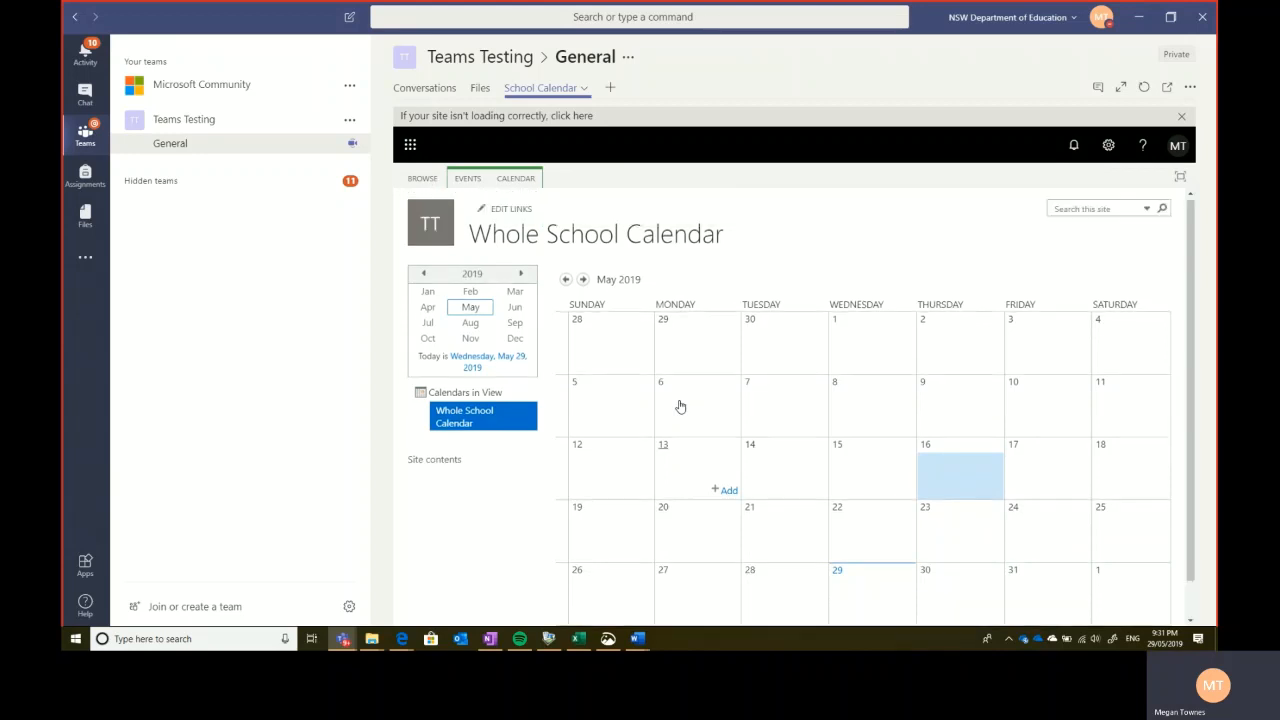